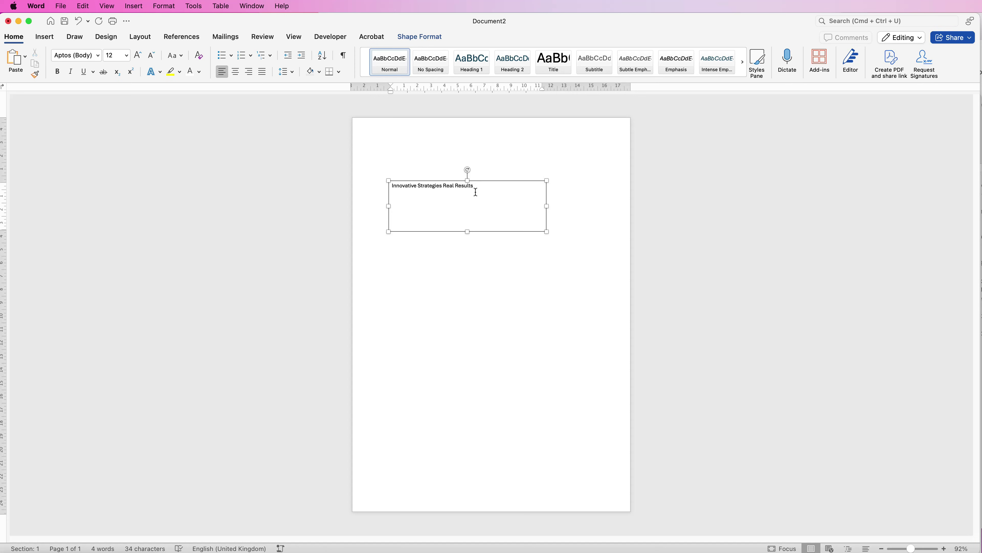
# Step: Change the font of the "Innovative Strategies Real Results" text to Bell MT
pyautogui.moveTo(476, 186); pyautogui.dragTo(415, 162)
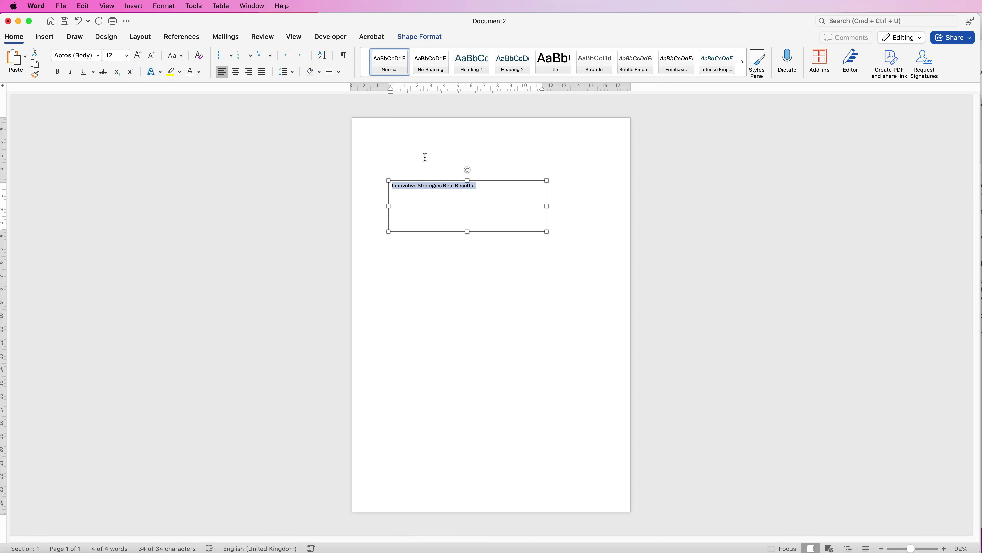
pyautogui.click(425, 157)
pyautogui.click(426, 210)
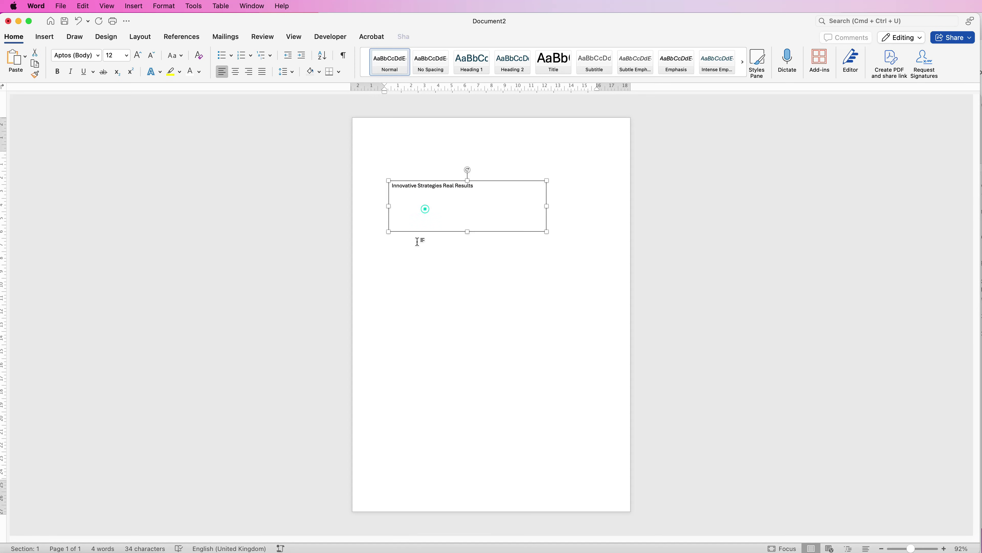
pyautogui.click(464, 186)
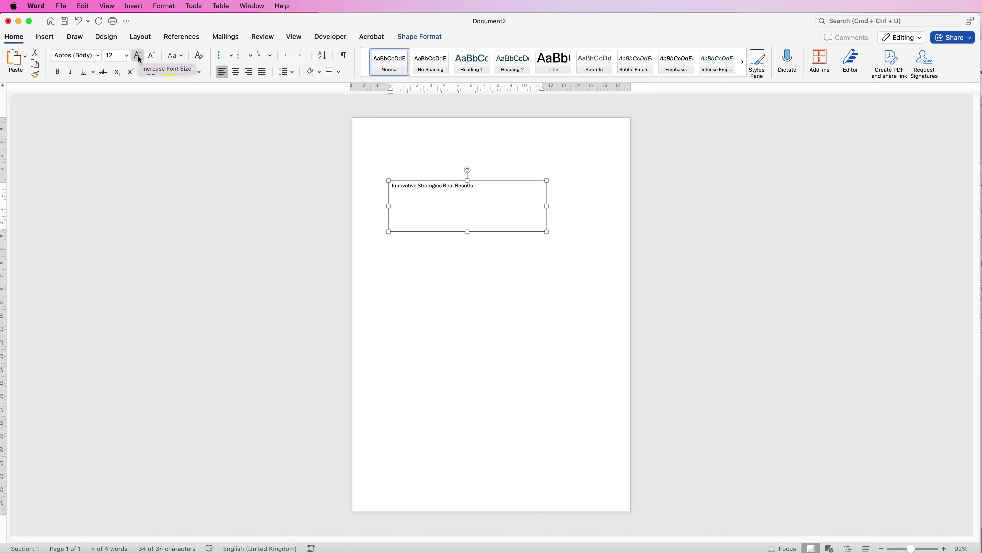
pyautogui.click(97, 55)
pyautogui.moveTo(98, 69)
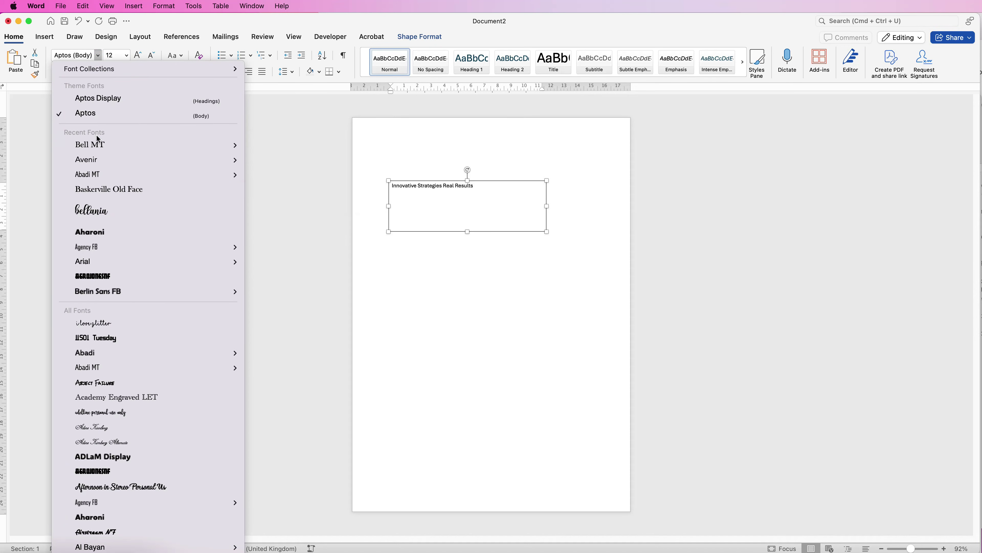
pyautogui.moveTo(92, 149)
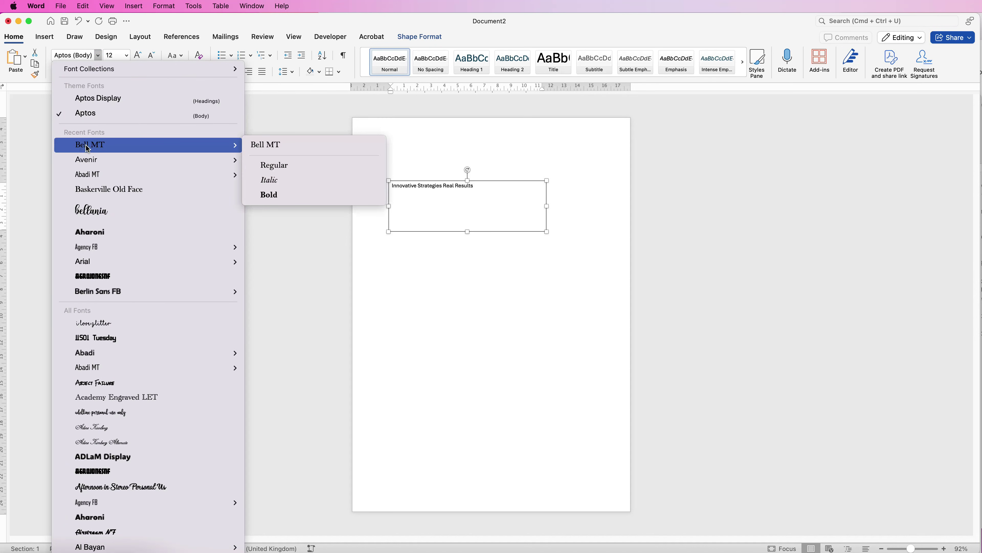
pyautogui.click(88, 145)
# Step: Enlarge the headline text to 72 pt and extend its text box downward until all four lines fit
pyautogui.click(139, 55)
pyautogui.click(138, 55)
pyautogui.click(138, 56)
pyautogui.click(138, 55)
pyautogui.click(138, 55)
pyautogui.click(138, 55)
pyautogui.click(138, 55)
pyautogui.click(138, 55)
pyautogui.click(139, 56)
pyautogui.click(139, 55)
pyautogui.click(139, 55)
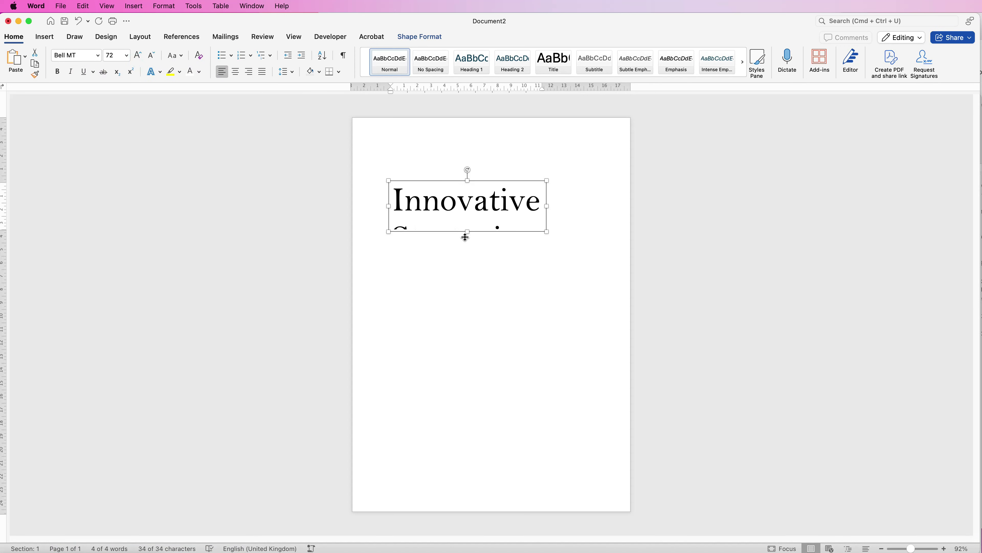
pyautogui.moveTo(467, 233); pyautogui.dragTo(426, 265)
# Step: Set the headline's font size to 69 pt and make it bold
pyautogui.click(116, 55)
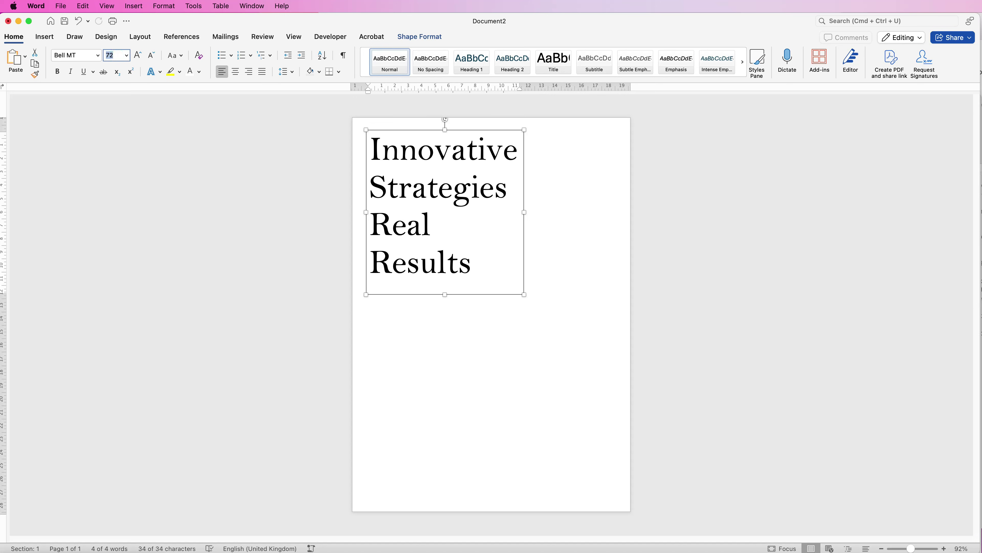
pyautogui.write('69')
pyautogui.press('Return')
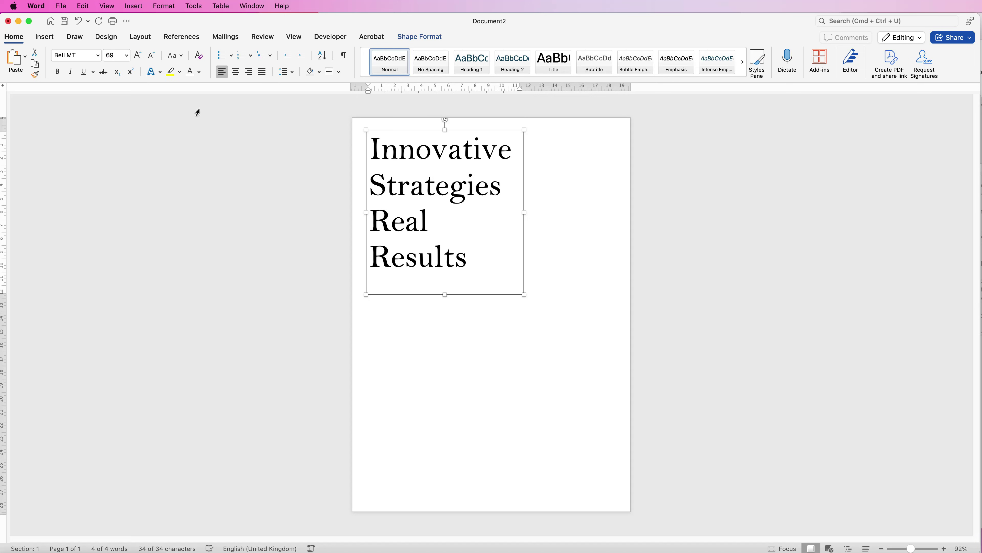
pyautogui.click(57, 72)
# Step: Widen the headline text box slightly and shorten it to fit the bold text
pyautogui.moveTo(524, 213); pyautogui.dragTo(530, 211)
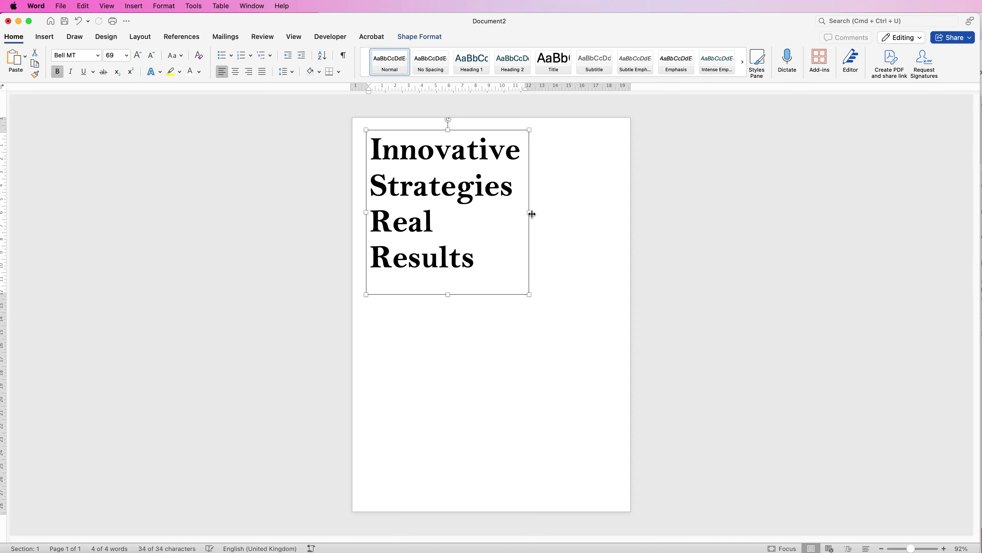
pyautogui.moveTo(448, 294); pyautogui.dragTo(448, 286)
pyautogui.click(555, 236)
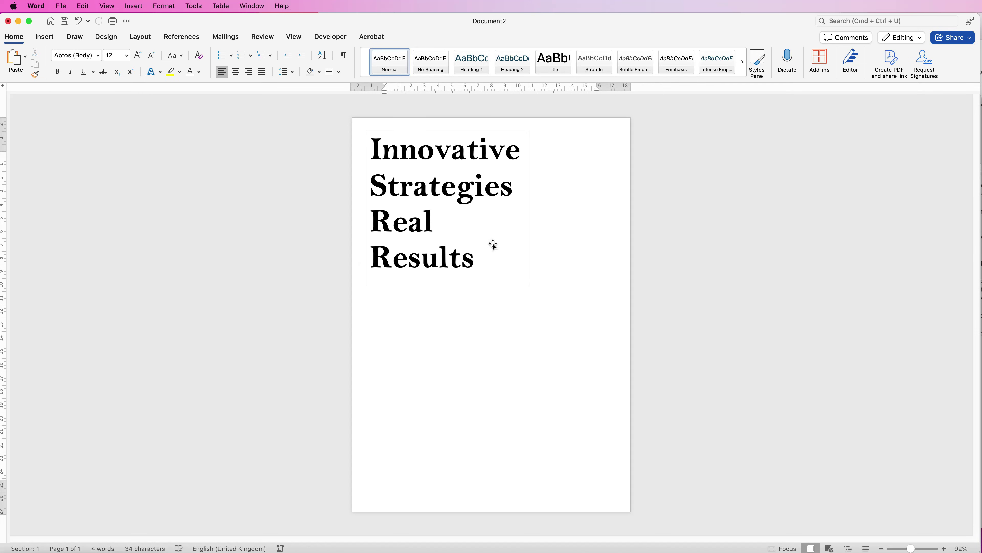
# Step: Remove the outline and the fill from the headline text box
pyautogui.click(451, 186)
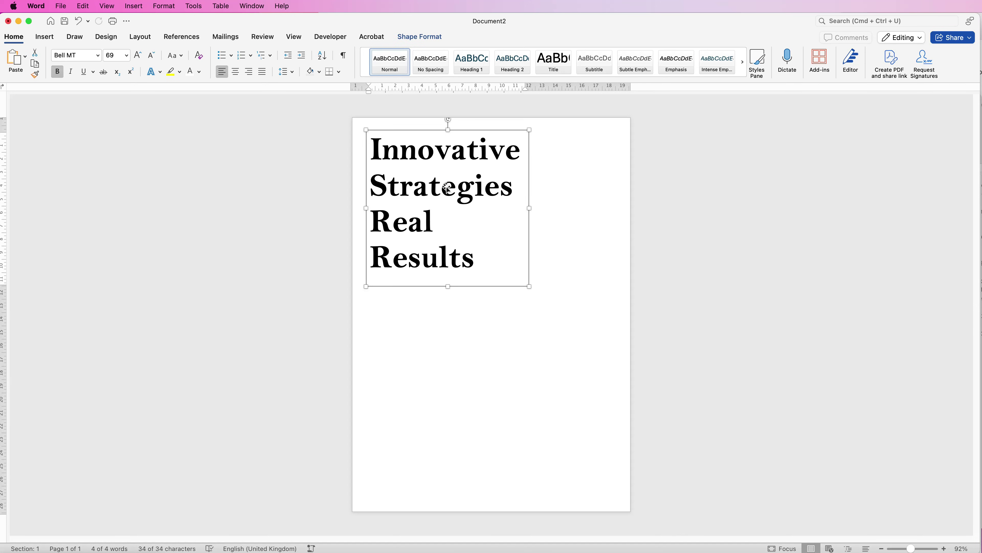
pyautogui.click(416, 38)
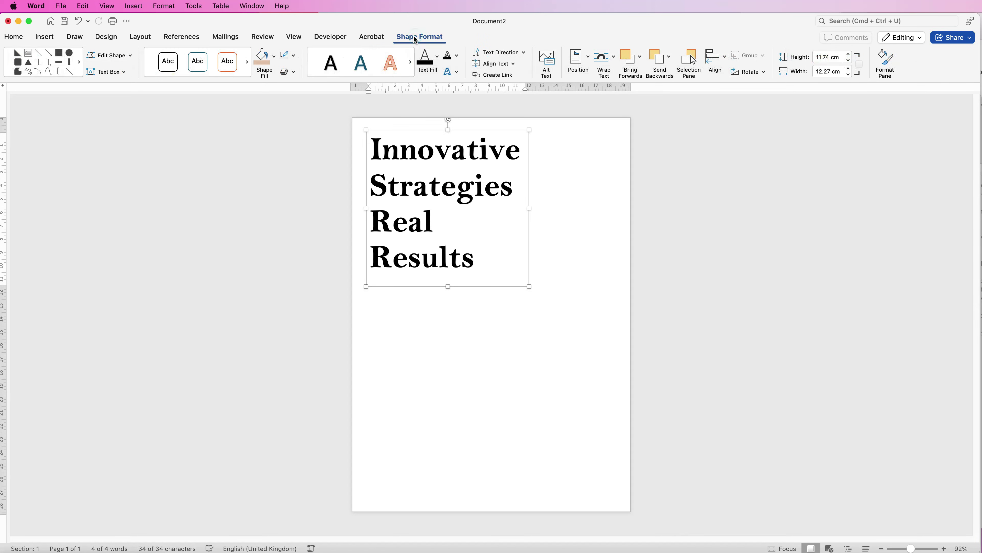
pyautogui.click(291, 58)
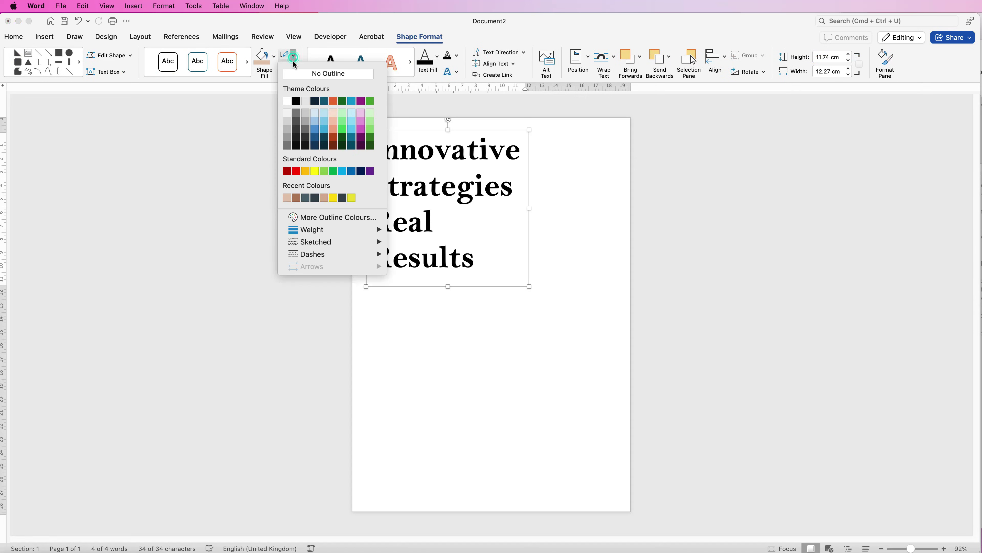
pyautogui.click(294, 75)
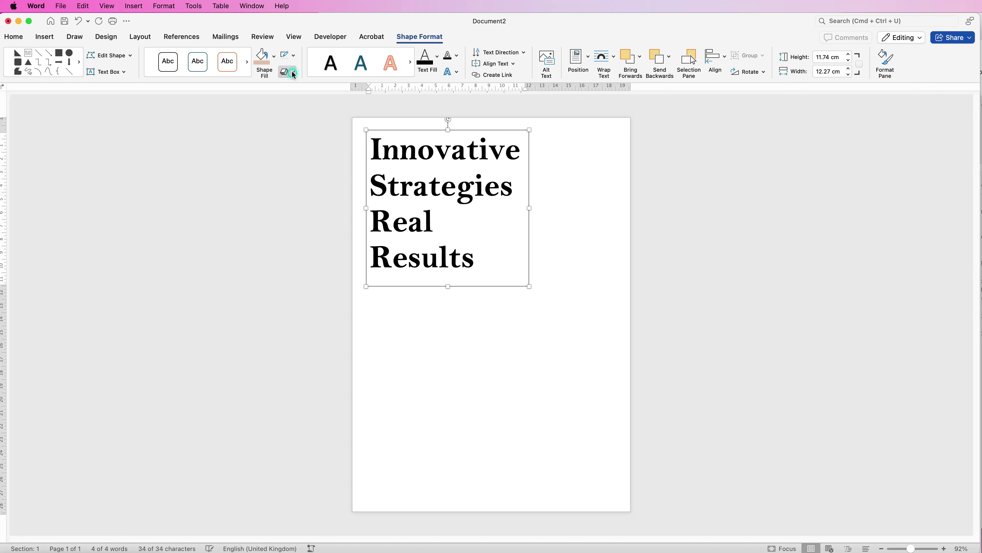
pyautogui.click(275, 59)
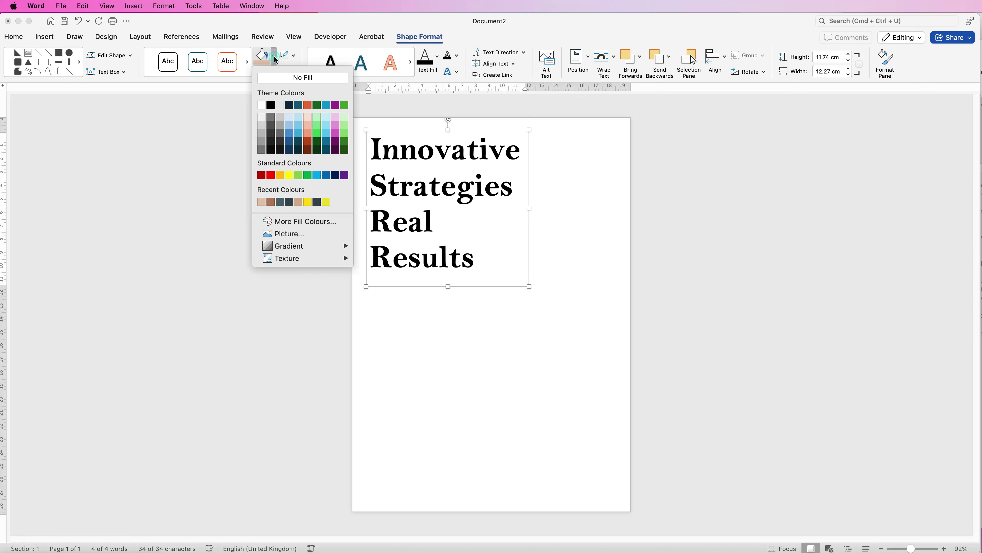
pyautogui.click(277, 79)
pyautogui.click(588, 226)
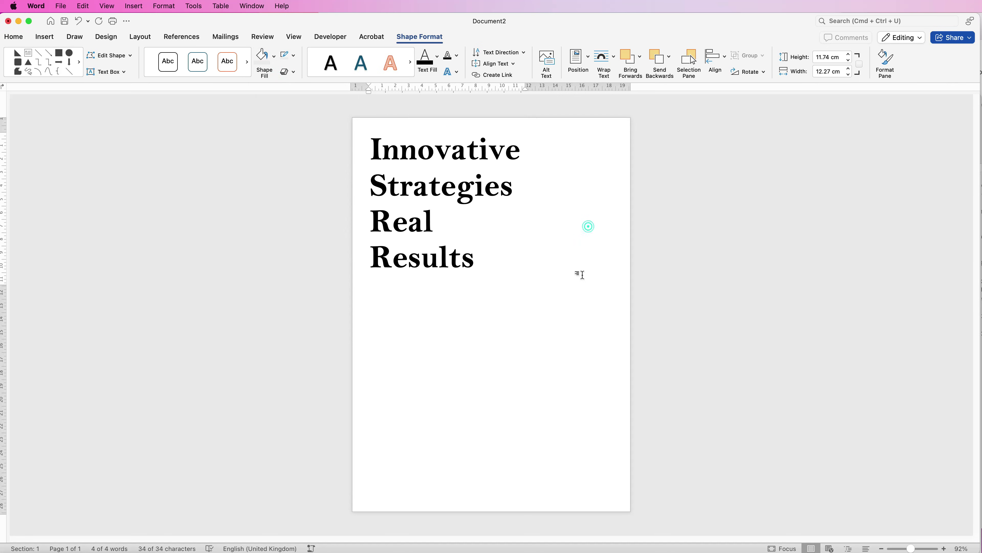
# Step: Shift the headline text box slightly right on the page and place a duplicate of it below
pyautogui.moveTo(459, 187); pyautogui.dragTo(465, 196)
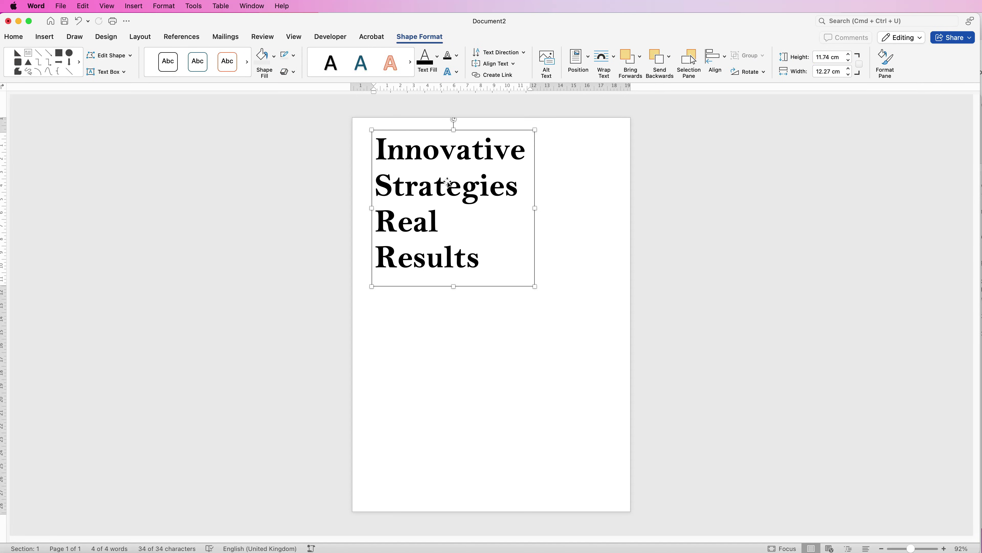
pyautogui.click(567, 182)
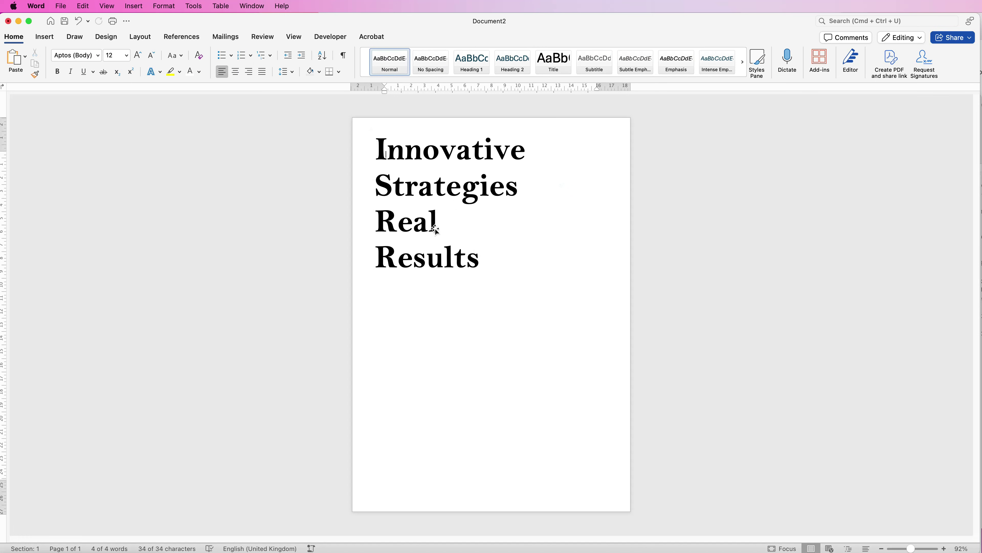
pyautogui.click(434, 218)
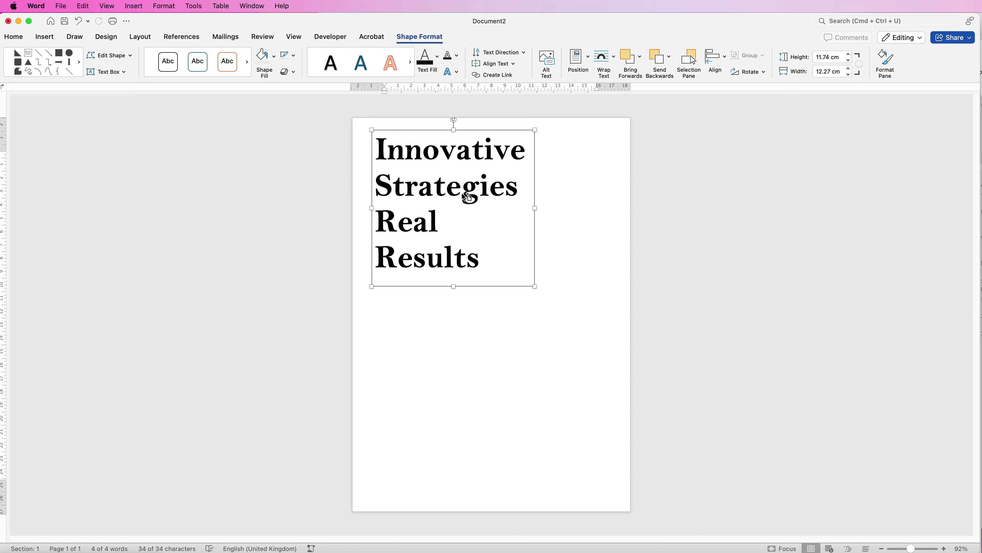
pyautogui.moveTo(449, 213); pyautogui.dragTo(444, 389)
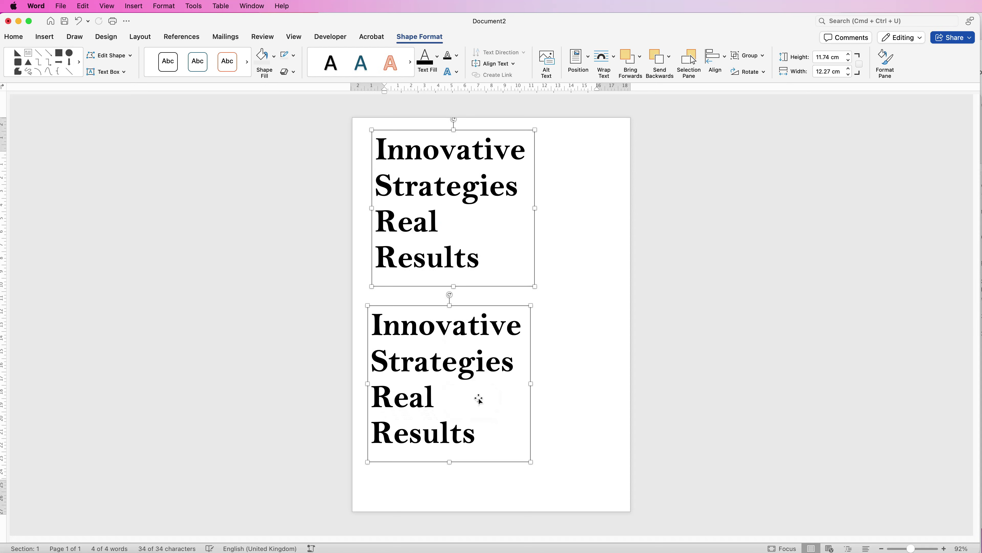
# Step: Clear the formatting of the duplicated headline text and replace the text with "OUR SERVICES"
pyautogui.click(496, 400)
pyautogui.moveTo(480, 437); pyautogui.dragTo(388, 332)
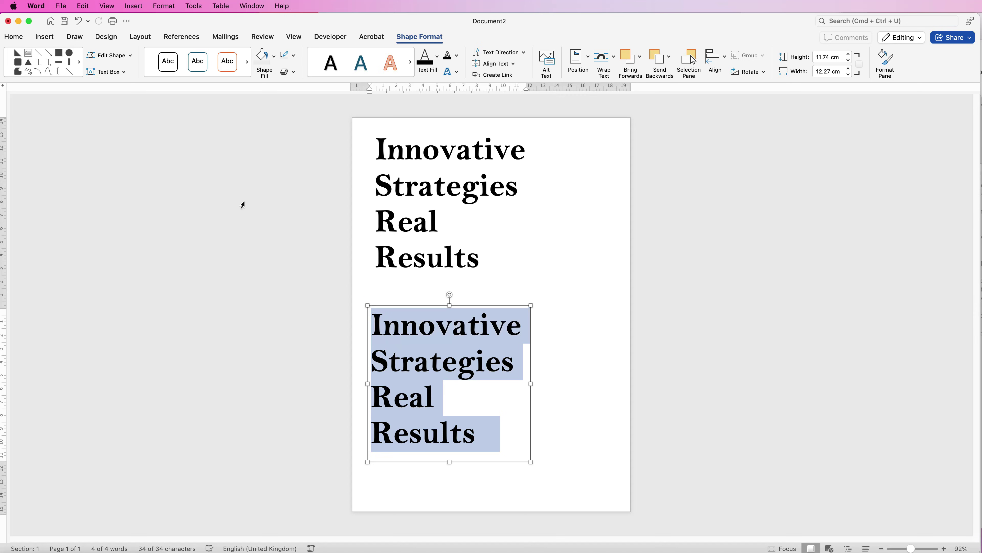
pyautogui.click(14, 36)
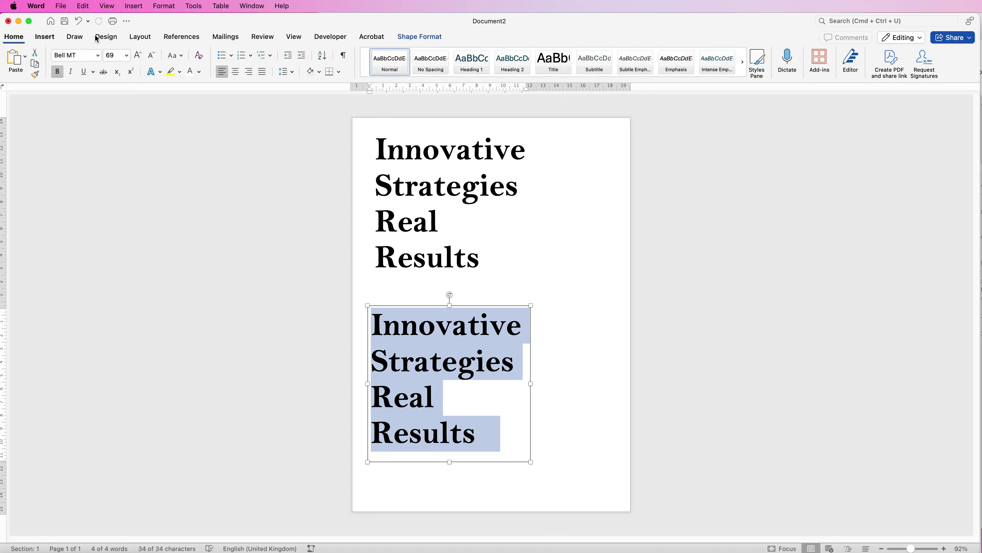
pyautogui.click(201, 59)
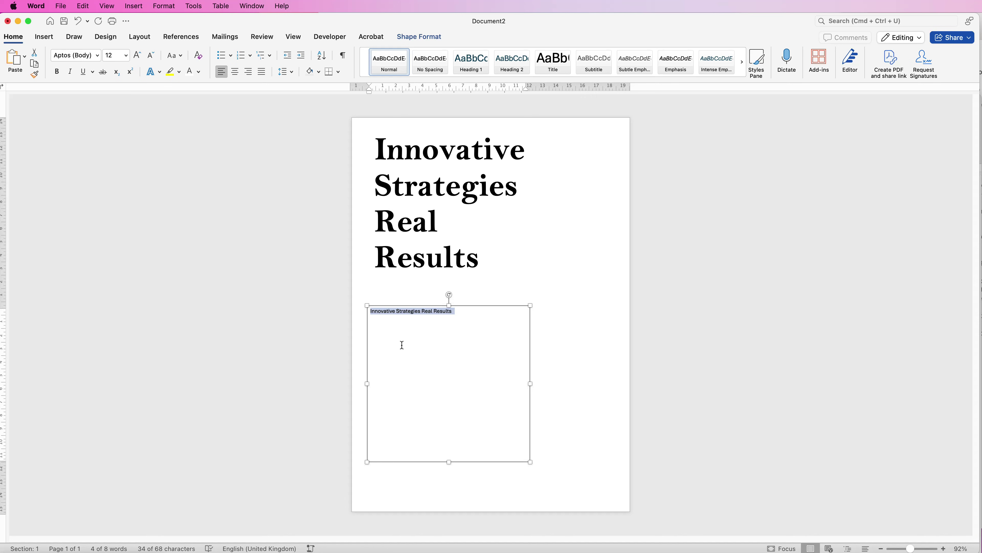
pyautogui.write('OUR SERVICES')
# Step: Clear the formatting inherited by the "OUR SERVICES" text
pyautogui.click(377, 344)
pyautogui.moveTo(369, 326); pyautogui.dragTo(369, 315)
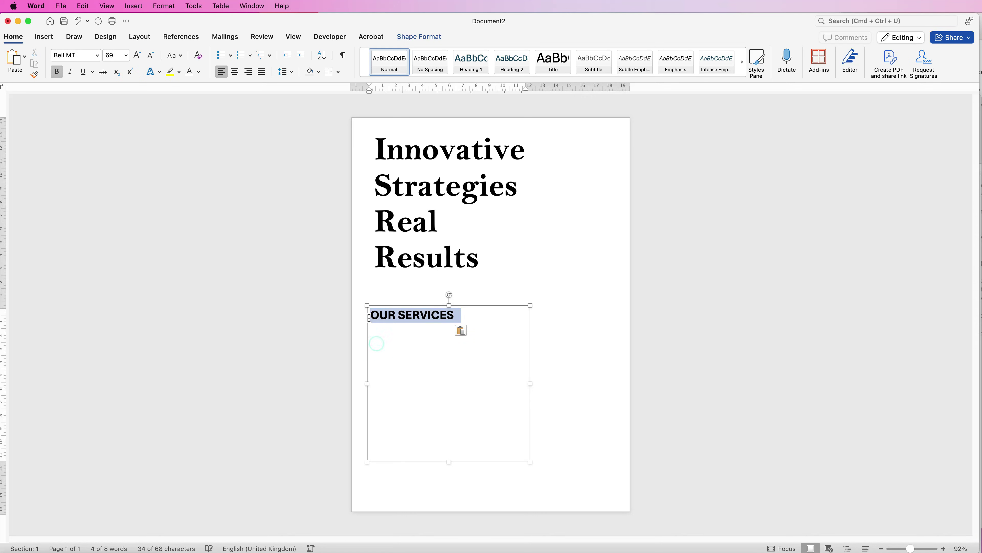
pyautogui.click(198, 56)
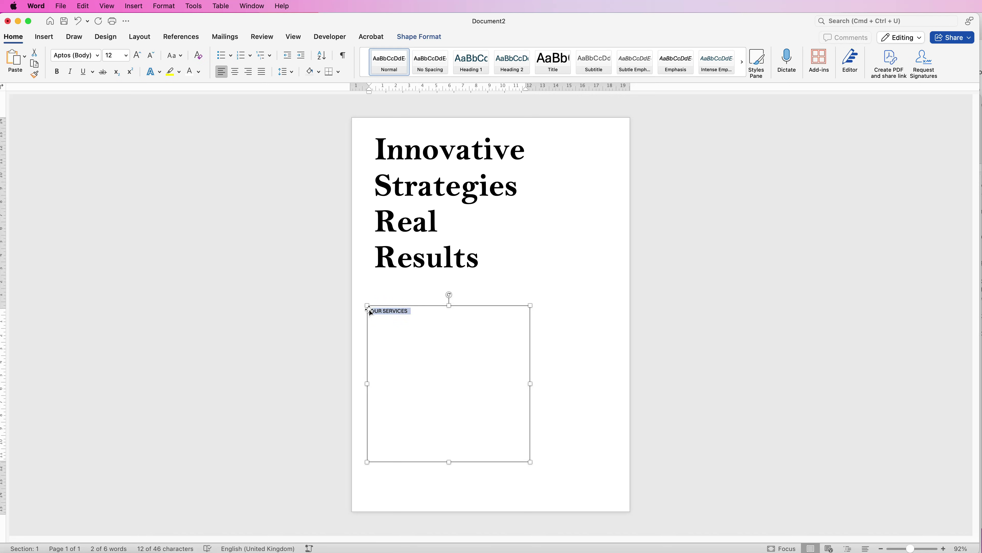
# Step: Enlarge the "OUR SERVICES" heading to 24 pt and make it bold
pyautogui.click(137, 55)
pyautogui.click(138, 56)
pyautogui.click(137, 56)
pyautogui.click(137, 55)
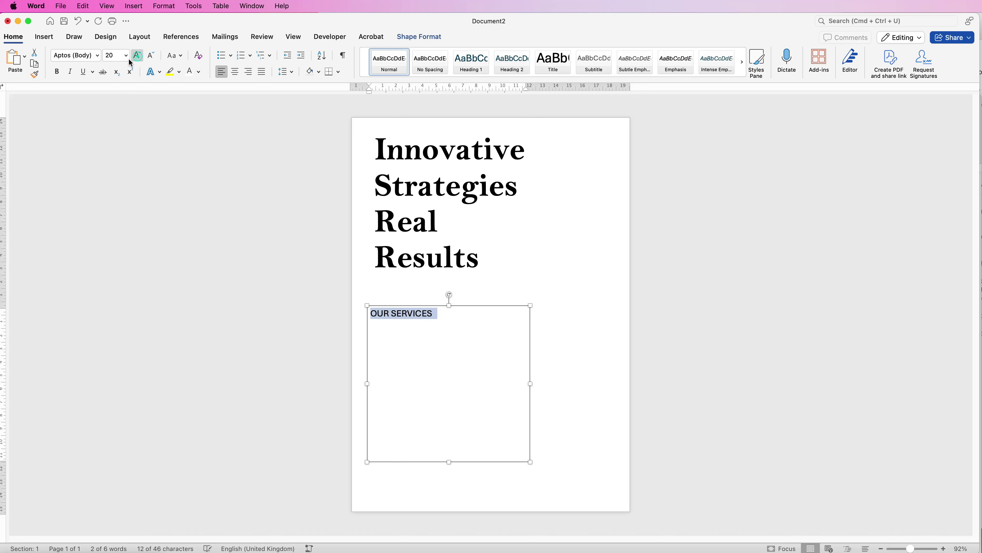
pyautogui.click(57, 71)
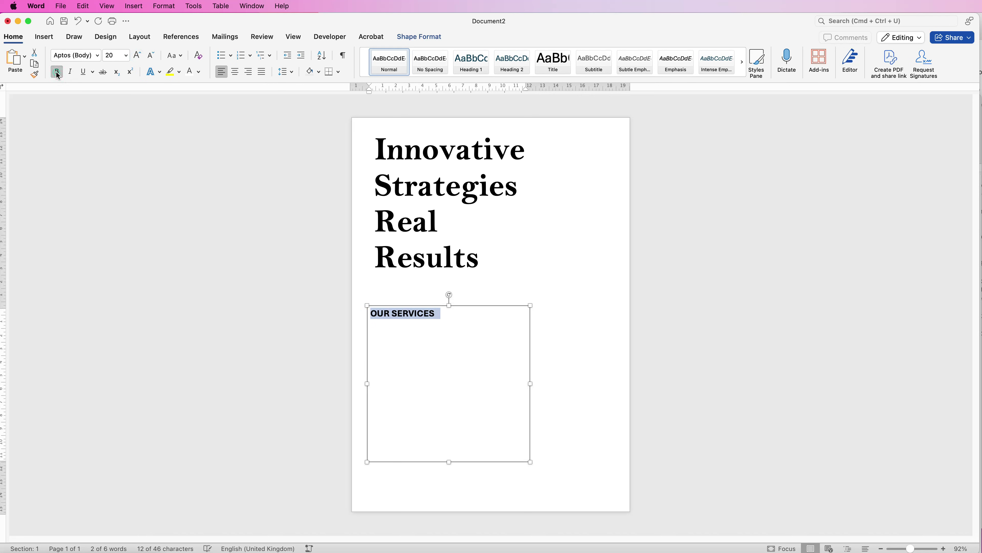
pyautogui.click(138, 57)
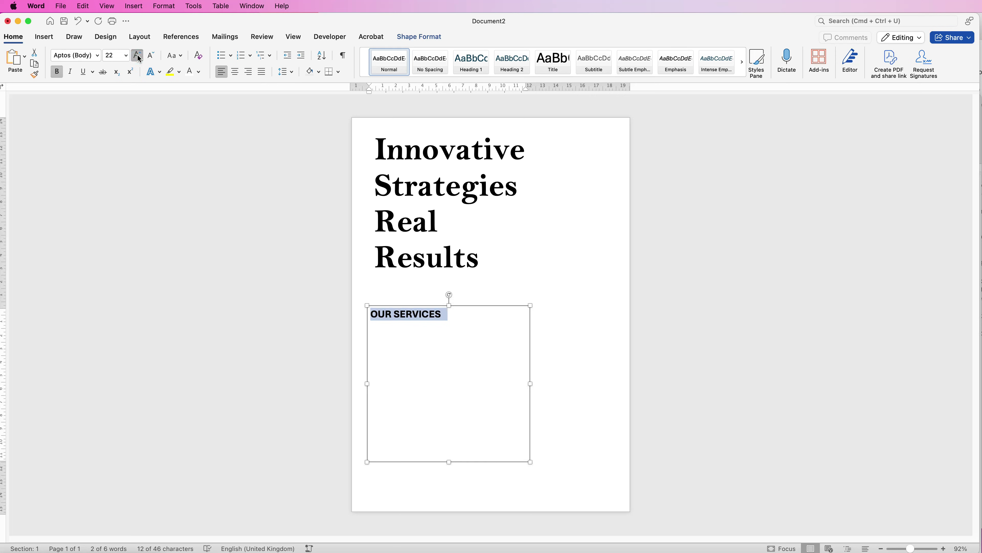
pyautogui.click(138, 56)
# Step: Shrink the "OUR SERVICES" text box around its heading and place a duplicate of it below
pyautogui.moveTo(531, 462); pyautogui.dragTo(422, 400)
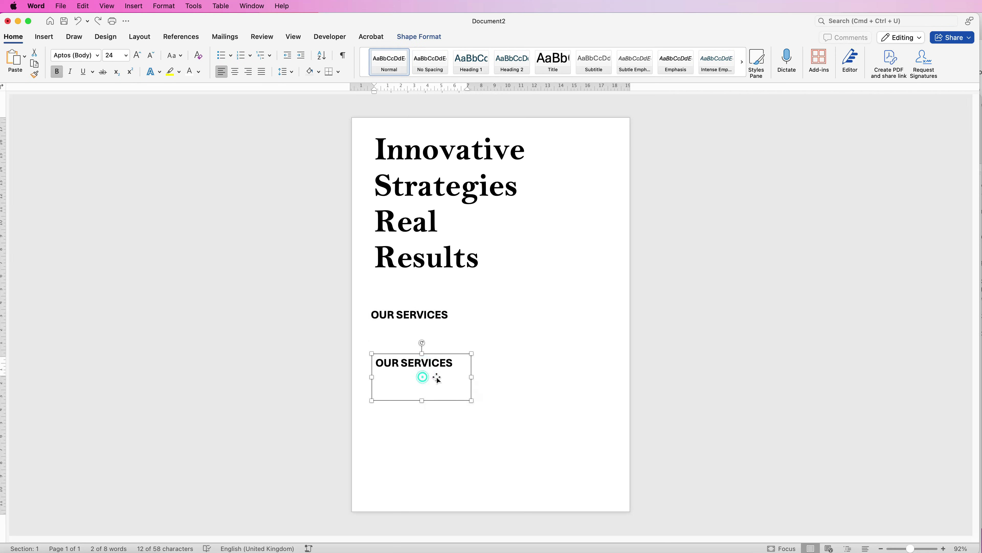
# Step: Replace the duplicate's text with lines Digital Advertising, Social Media Management, Brand Strategy & Design, SEO & Content Marketing, Let us help you tell your story
pyautogui.click(440, 363)
pyautogui.moveTo(457, 364); pyautogui.dragTo(384, 373)
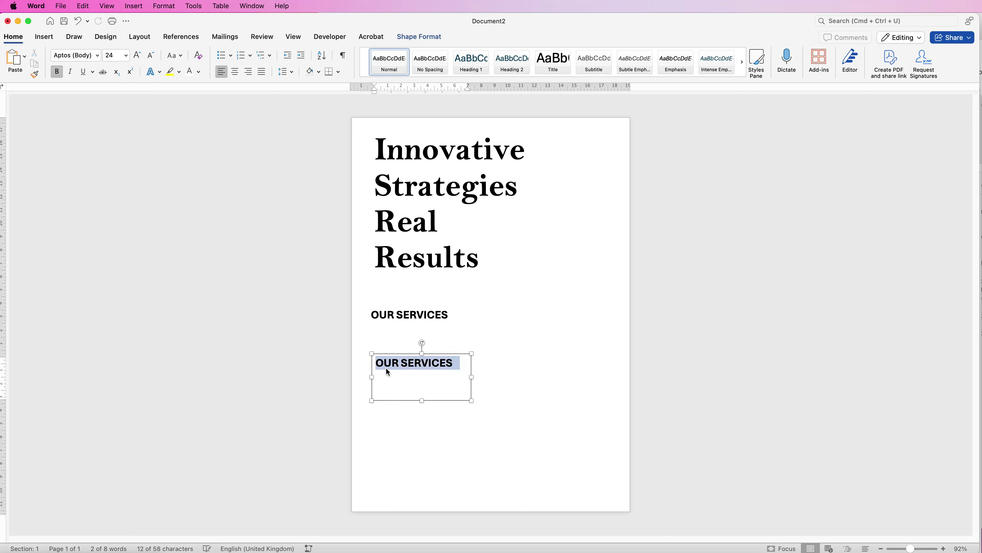
pyautogui.write('Digital Advertising Social Media Management Brand Strategy & Design SEO & Content Marketing Let us help you tell your story.')
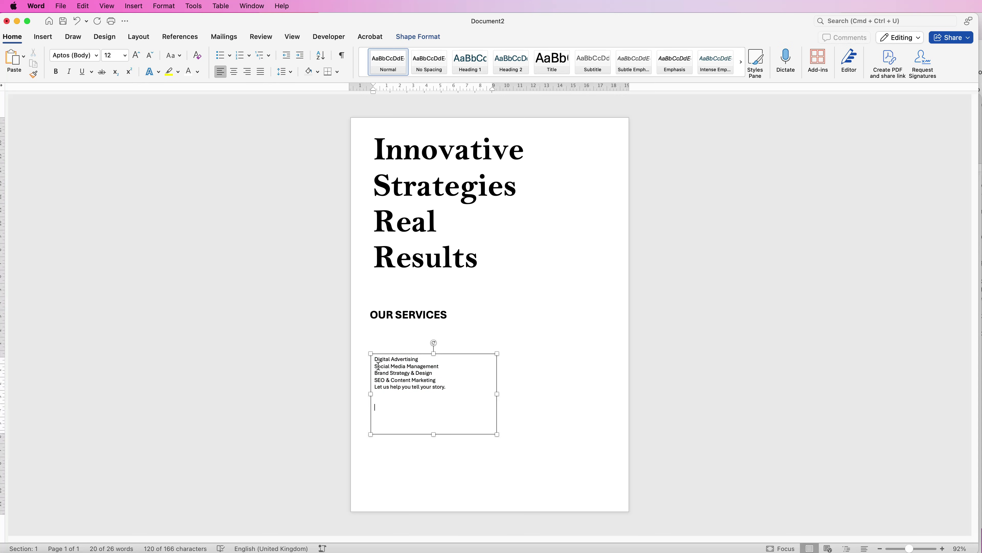
pyautogui.click(433, 330)
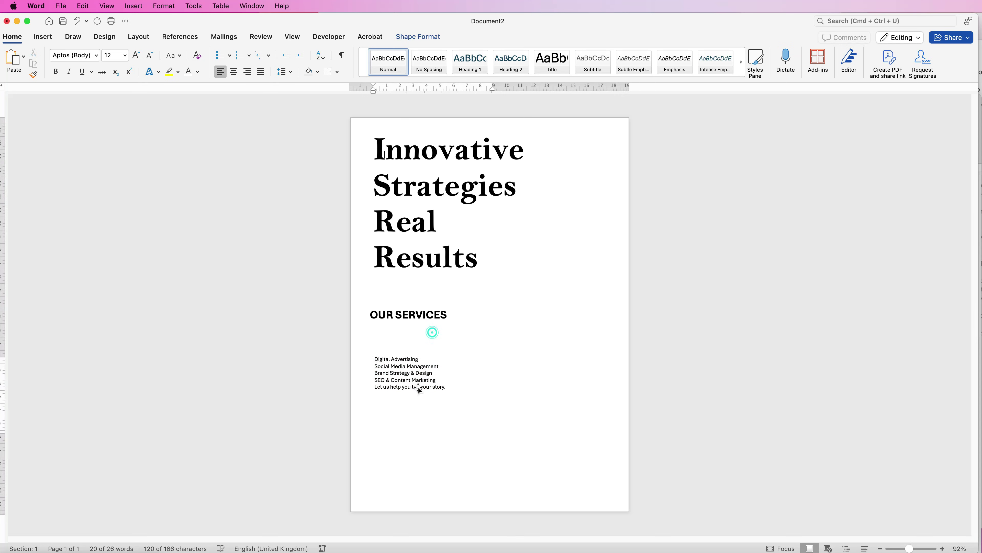
# Step: Turn the services lines into a bulleted list and set their line spacing to 1.5
pyautogui.click(412, 373)
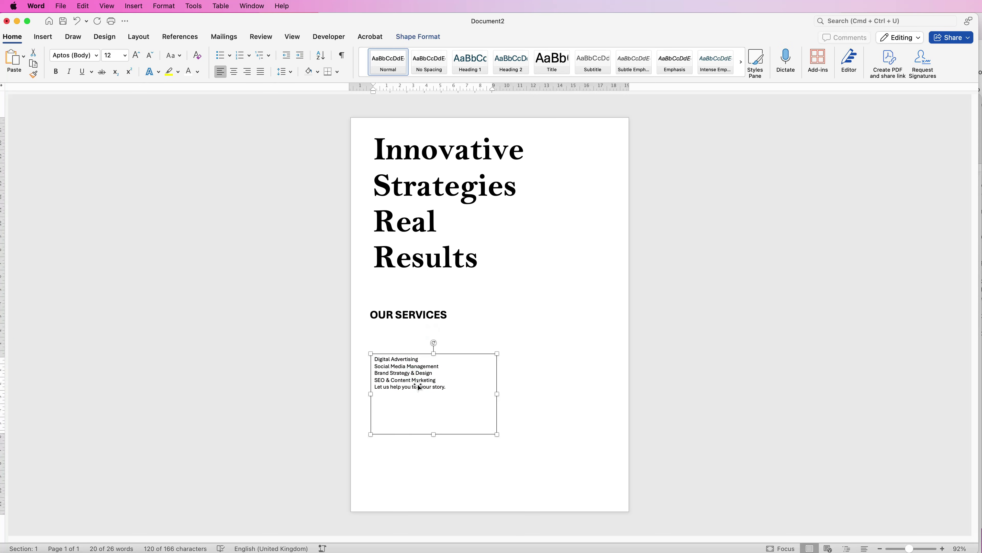
pyautogui.click(221, 56)
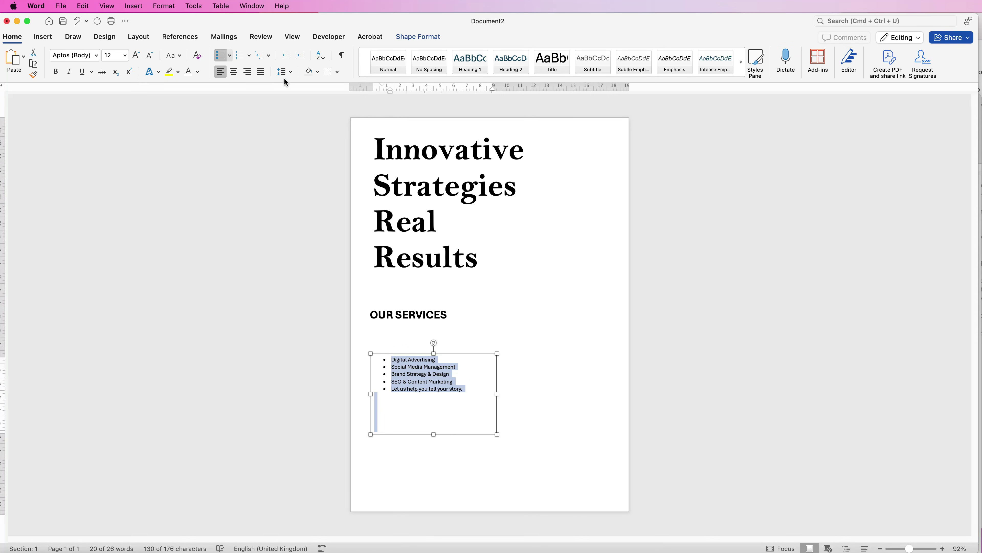
pyautogui.click(291, 72)
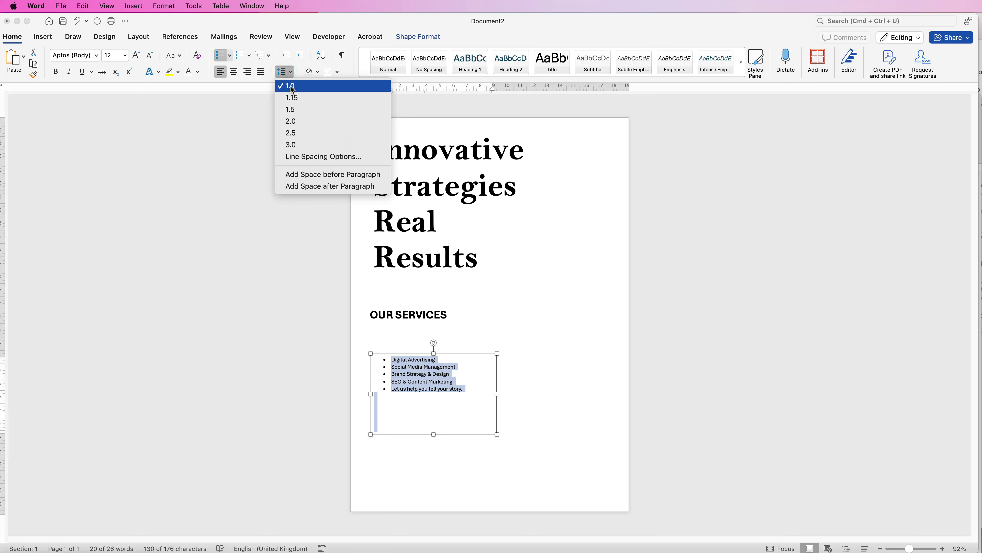
pyautogui.click(291, 110)
# Step: Enlarge the bulleted services text to 16 pt and move its box up directly beneath the "OUR SERVICES" heading
pyautogui.click(476, 374)
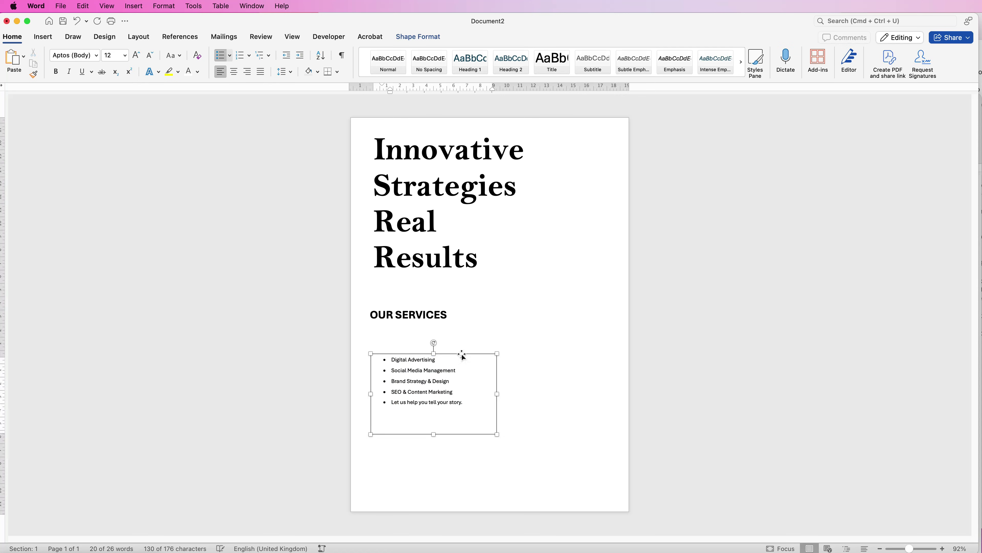
pyautogui.moveTo(462, 355); pyautogui.dragTo(462, 327)
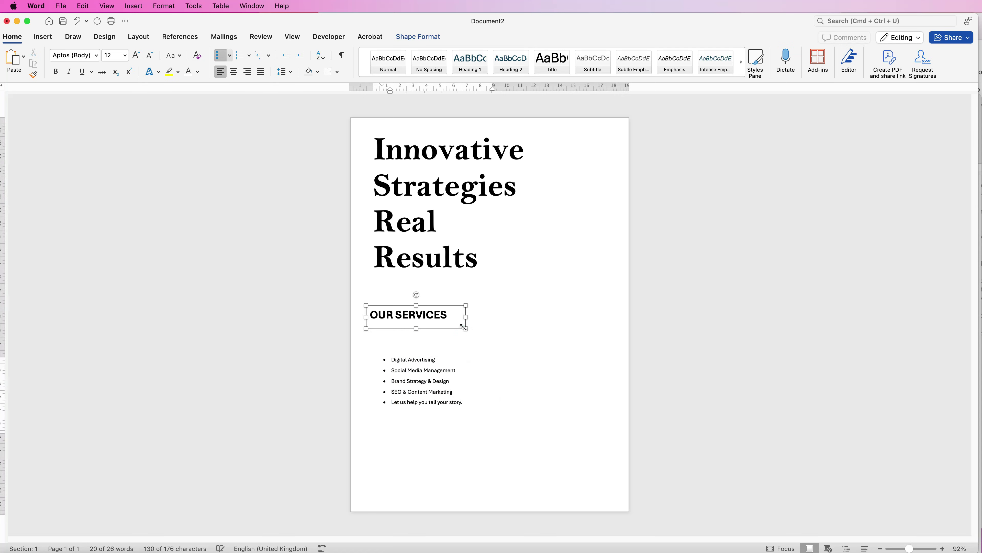
pyautogui.click(136, 56)
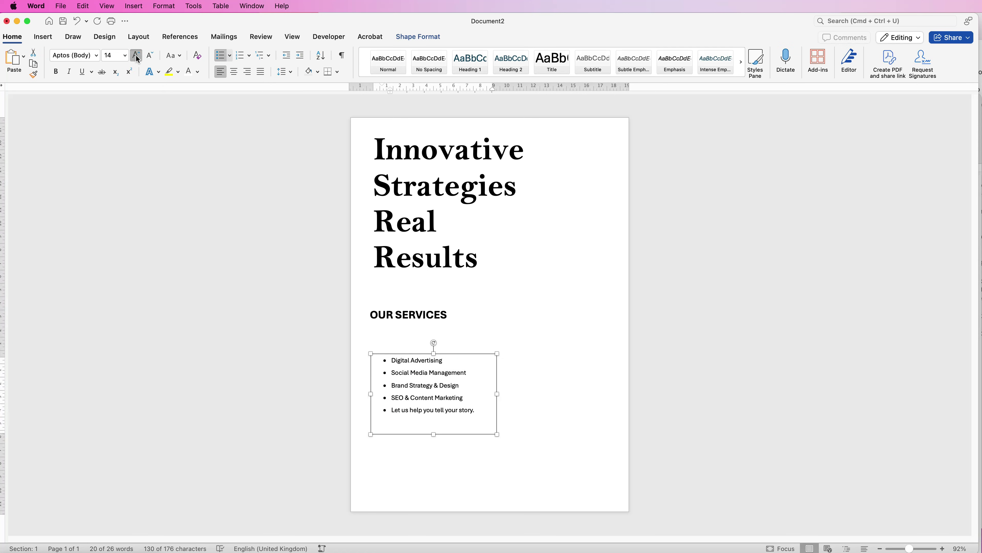
pyautogui.click(136, 56)
pyautogui.moveTo(418, 391); pyautogui.dragTo(413, 373)
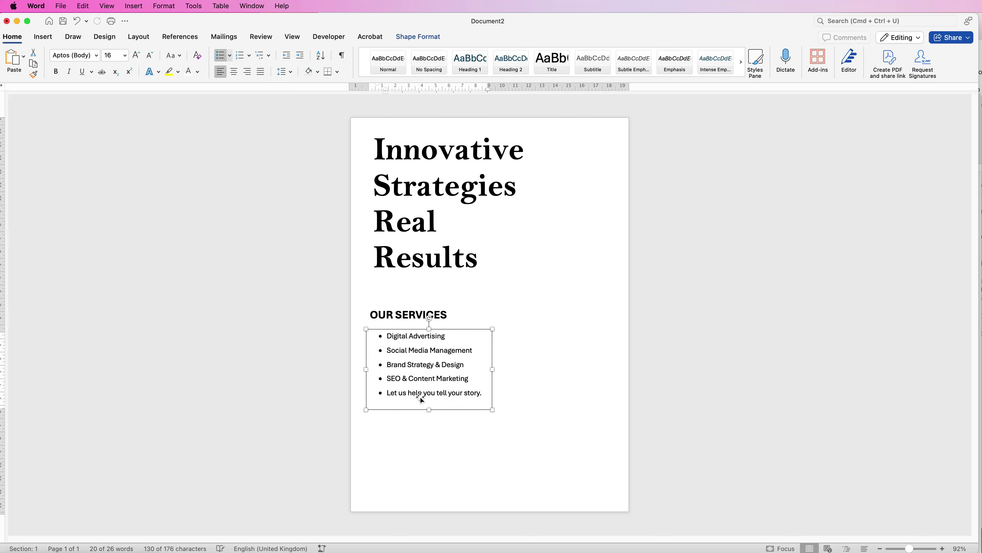
# Step: Place two "OUR SERVICES" duplicates near the page bottom, then replace one's text with "Supercharge Your Business with" plus the person's name and enlarge its box
pyautogui.click(409, 316)
pyautogui.moveTo(409, 315); pyautogui.dragTo(590, 455)
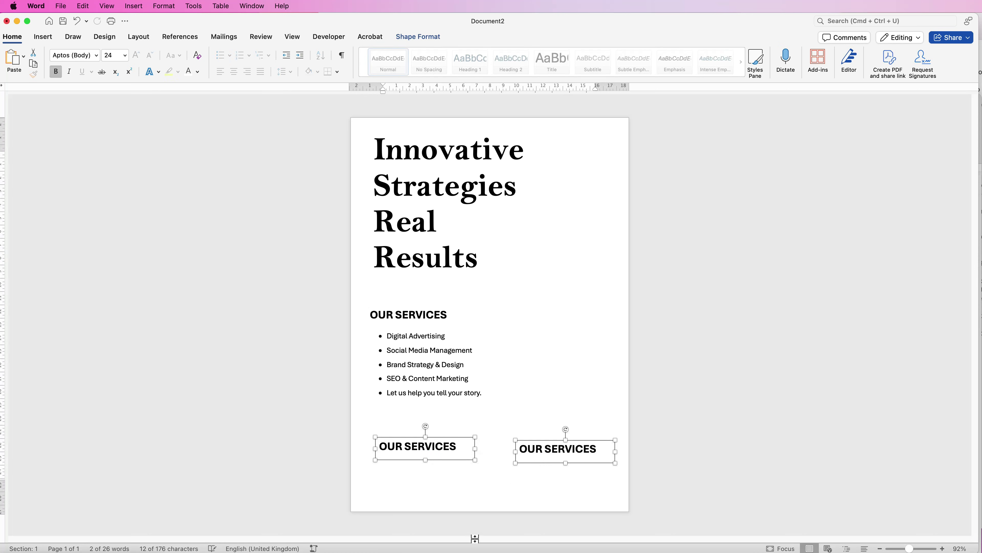
pyautogui.tripleClick(427, 445)
pyautogui.write('Supercharge Your Business with Lisa')
pyautogui.moveTo(426, 464); pyautogui.dragTo(425, 481)
pyautogui.moveTo(475, 459); pyautogui.dragTo(486, 458)
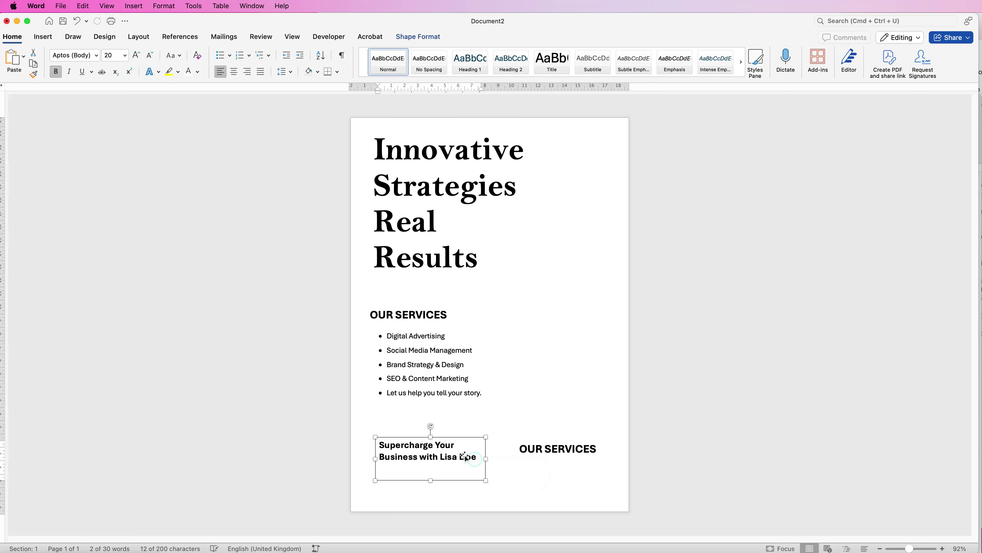
# Step: Clear the slogan's formatting, make it bold one size above 20 pt, and move its box up beneath the services list
pyautogui.click(197, 58)
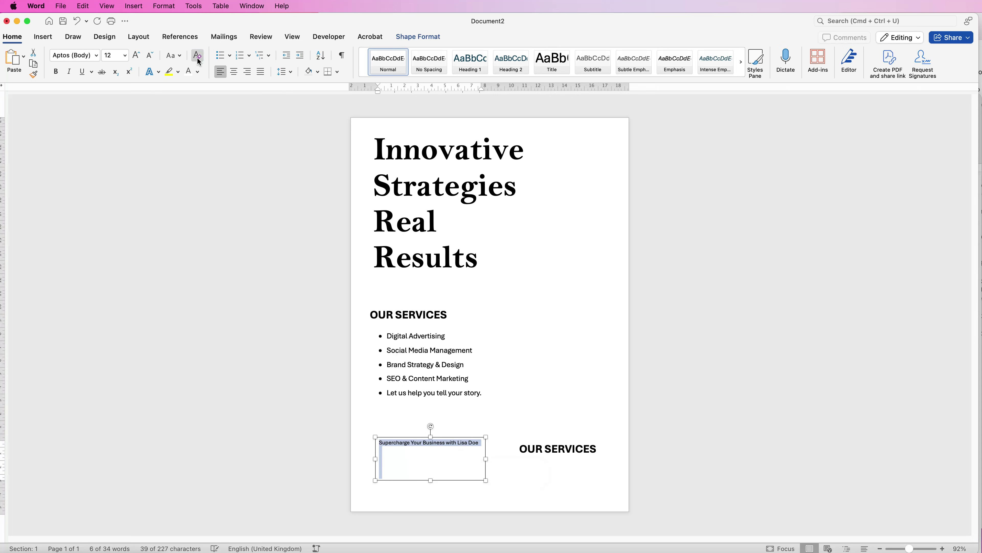
pyautogui.click(136, 57)
pyautogui.click(137, 57)
pyautogui.click(135, 56)
pyautogui.click(136, 56)
pyautogui.click(56, 73)
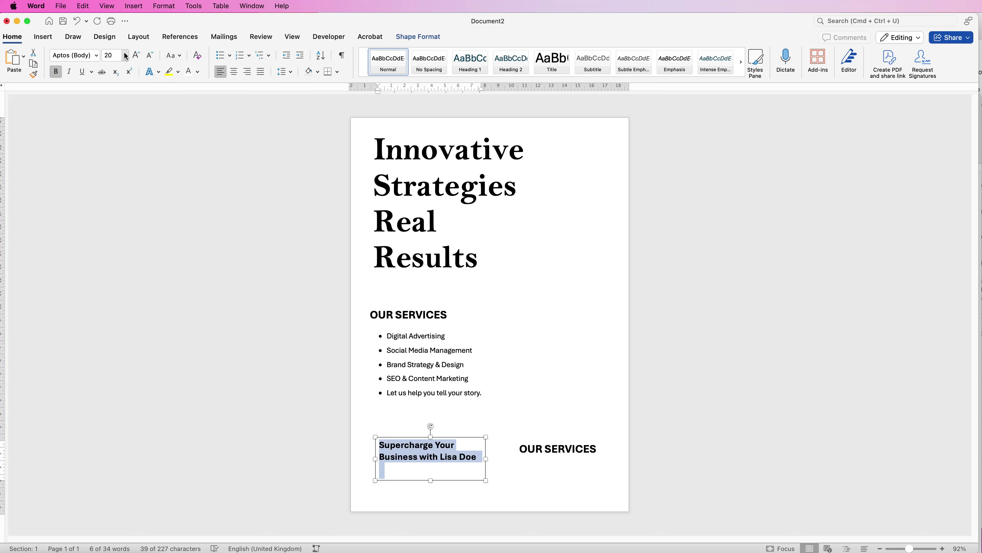
pyautogui.click(135, 55)
pyautogui.click(562, 450)
pyautogui.click(587, 452)
pyautogui.press('super+a')
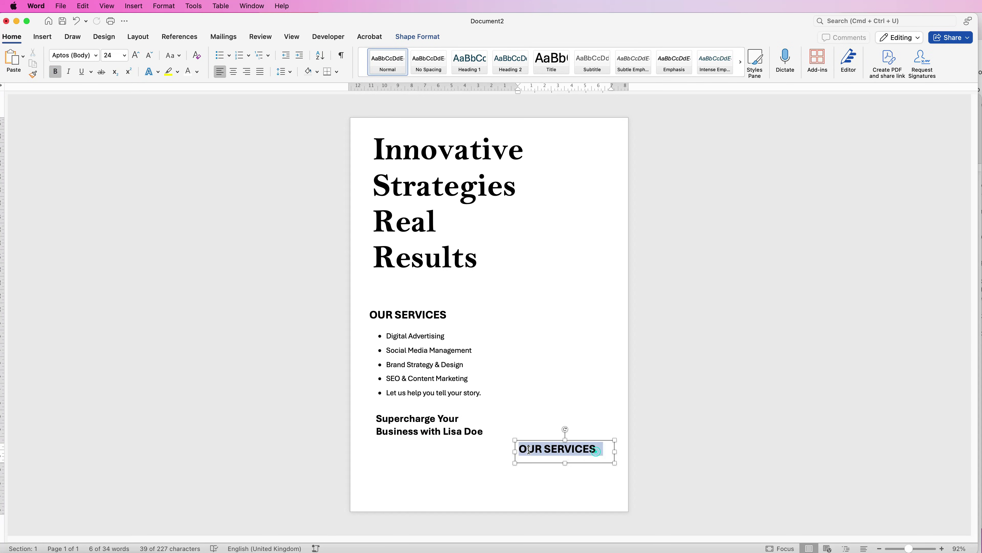
pyautogui.press('super+v')
pyautogui.press('super+a')
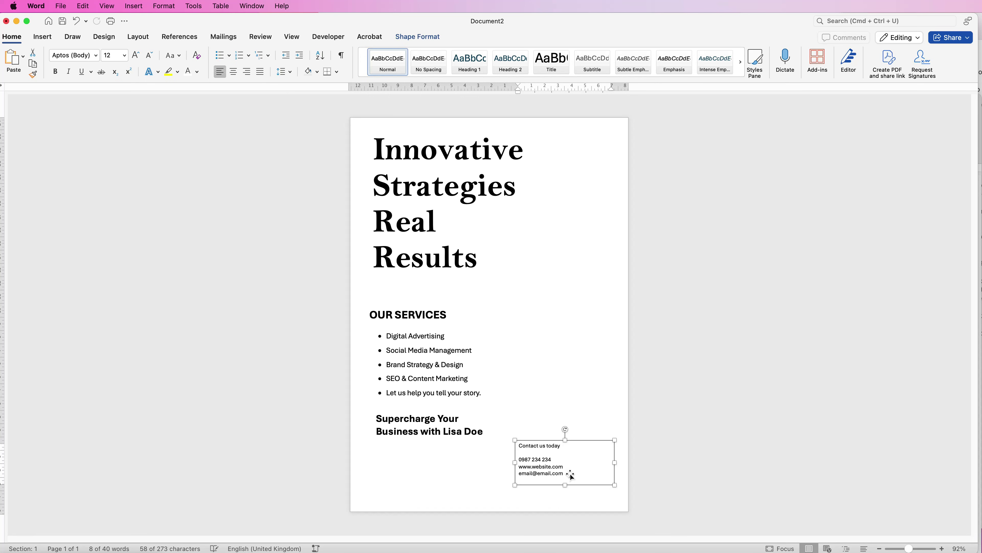
# Step: Right-align the contact details, enlarge them to 18 pt and extend the text box downward to fit every line
pyautogui.click(247, 73)
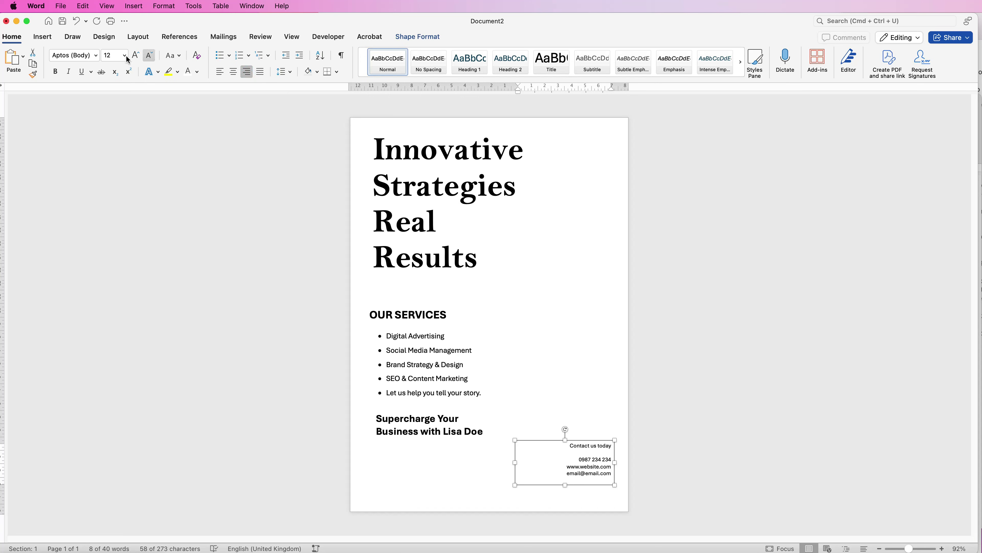
pyautogui.click(135, 56)
pyautogui.click(135, 56)
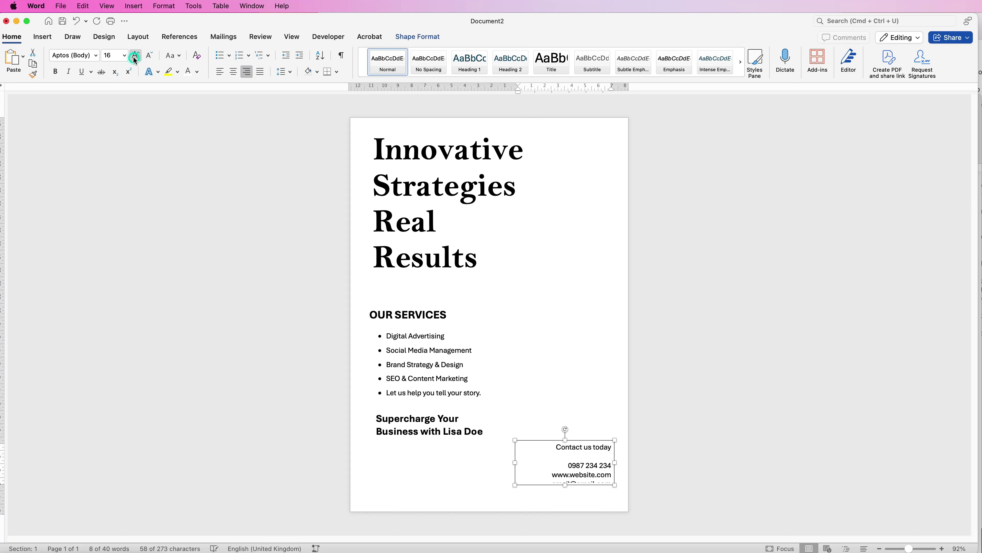
pyautogui.click(136, 59)
pyautogui.moveTo(565, 492)
pyautogui.mouseDown()
pyautogui.moveTo(565, 511)
pyautogui.moveTo(566, 497)
pyautogui.mouseUp()
# Step: Make the "Contact us today" line bold
pyautogui.click(567, 450)
pyautogui.moveTo(550, 447); pyautogui.dragTo(613, 447)
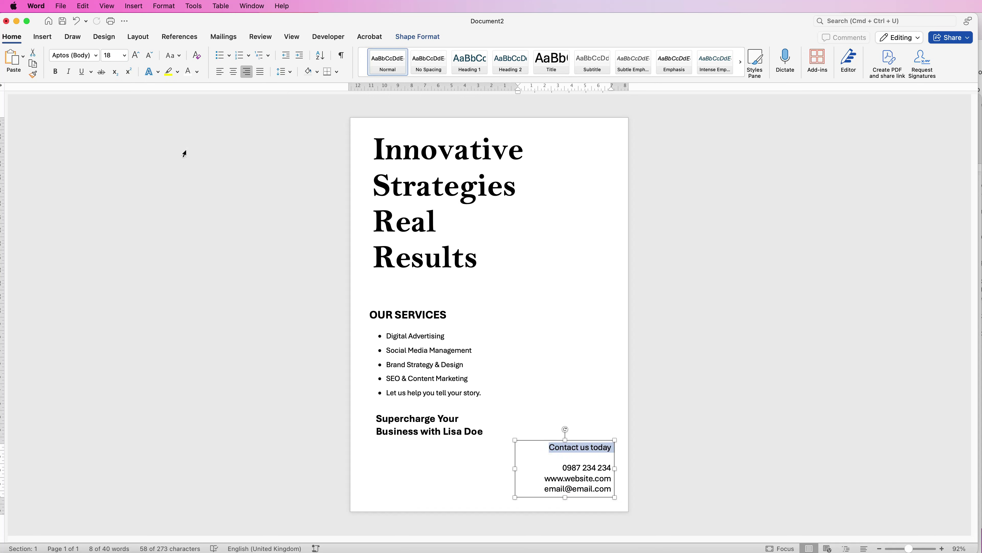
pyautogui.click(55, 71)
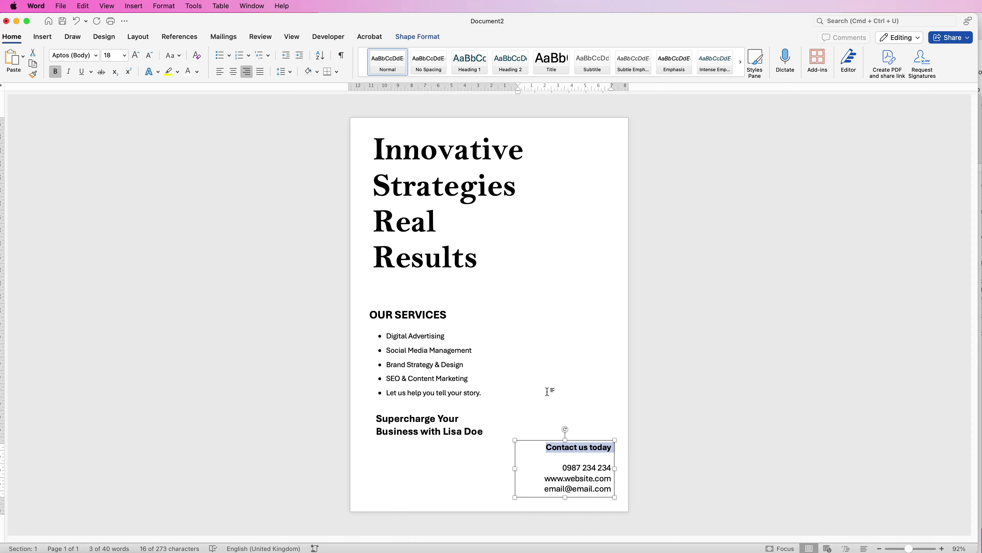
pyautogui.click(539, 319)
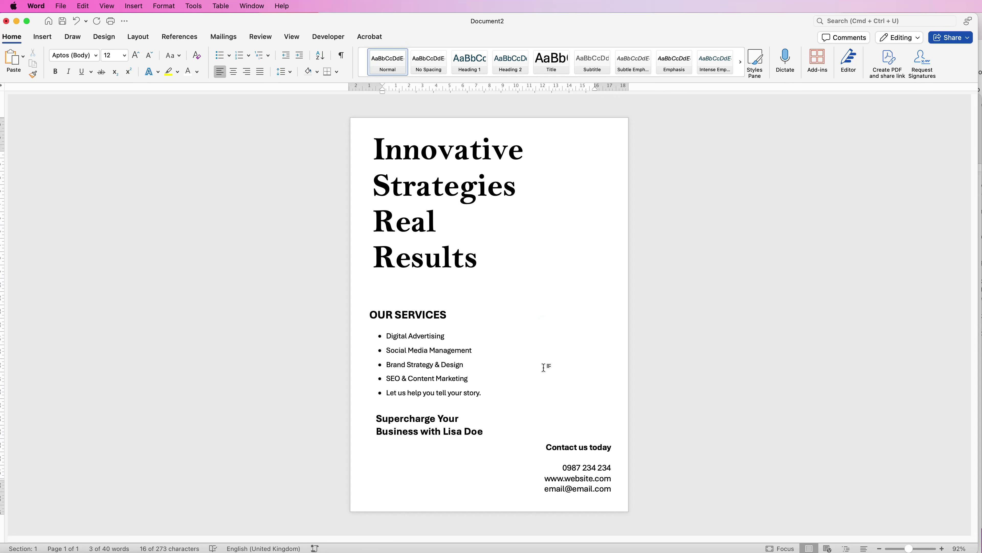
# Step: Insert the picture file Logo 5.png from the Logos folder
pyautogui.click(42, 38)
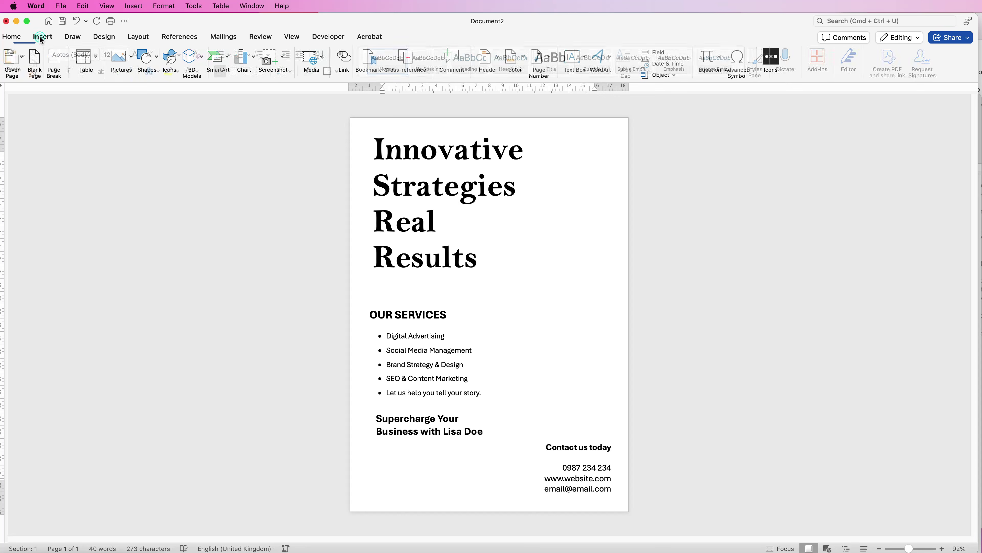
pyautogui.click(134, 63)
pyautogui.click(138, 87)
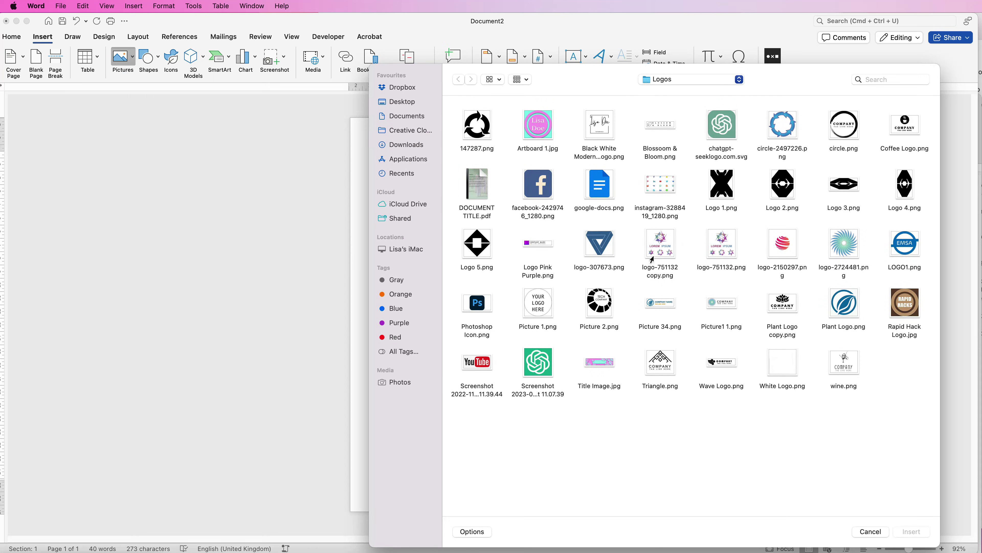
pyautogui.click(484, 248)
pyautogui.click(922, 531)
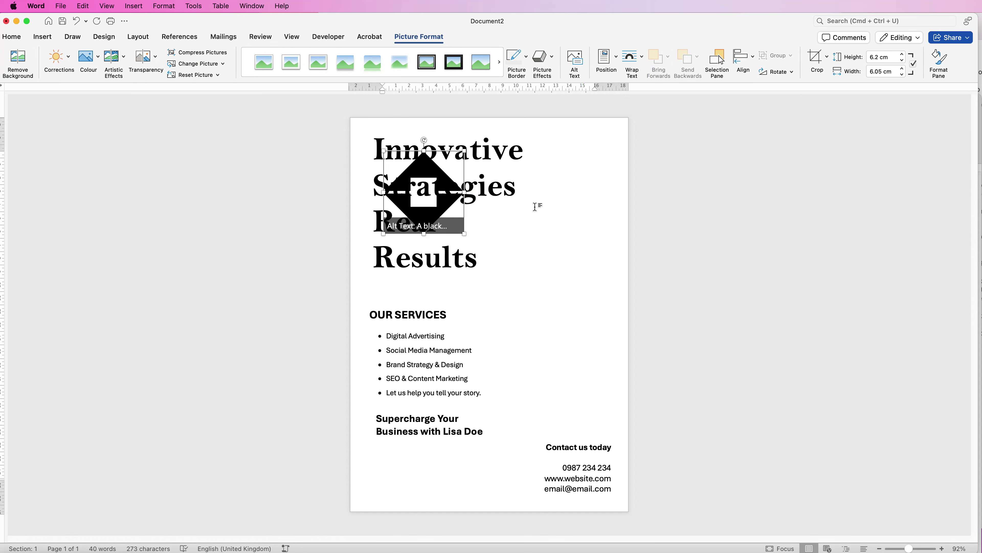
# Step: Set the logo in front of text, shrink it and place it in the page's upper-right corner beside the headline
pyautogui.click(642, 60)
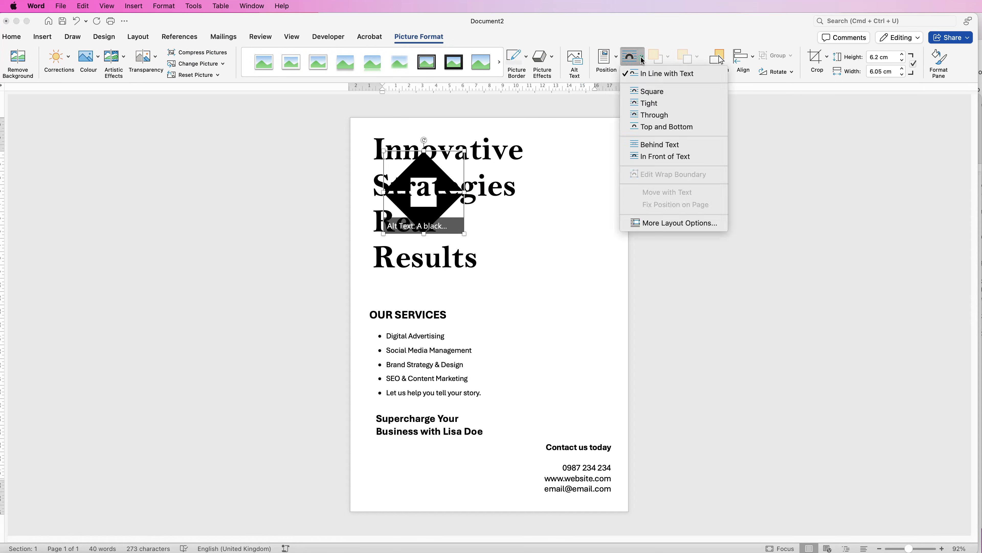
pyautogui.click(637, 156)
pyautogui.moveTo(456, 181); pyautogui.dragTo(587, 157)
pyautogui.click(110, 110)
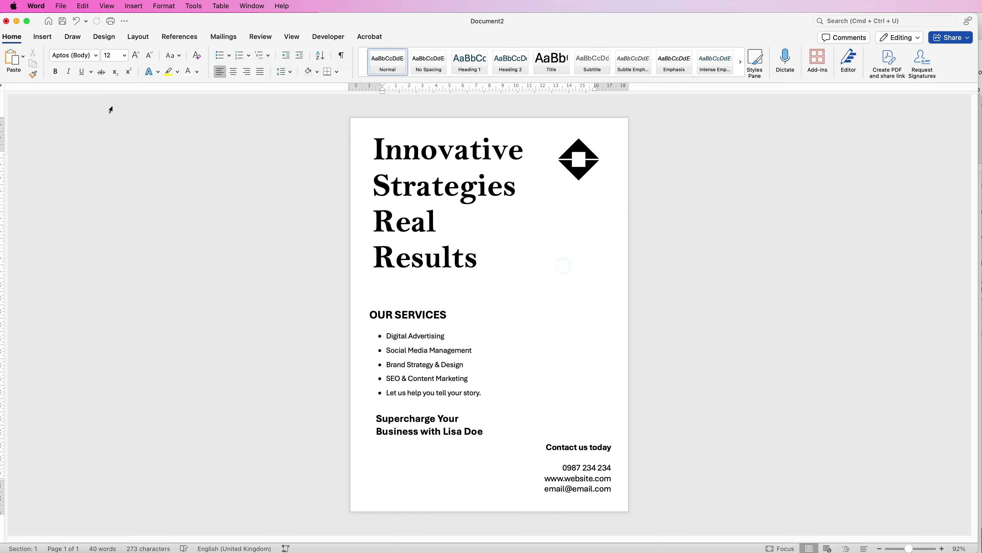
# Step: Insert the AI-generated portrait photo of the smiling woman, file name ending in 4073.jpg, from the People folder
pyautogui.click(42, 38)
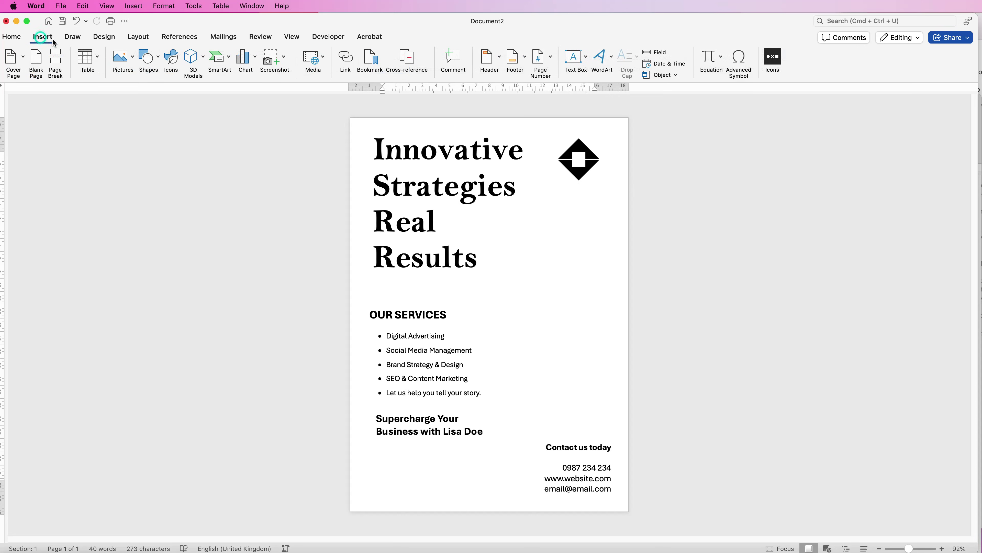
pyautogui.click(133, 62)
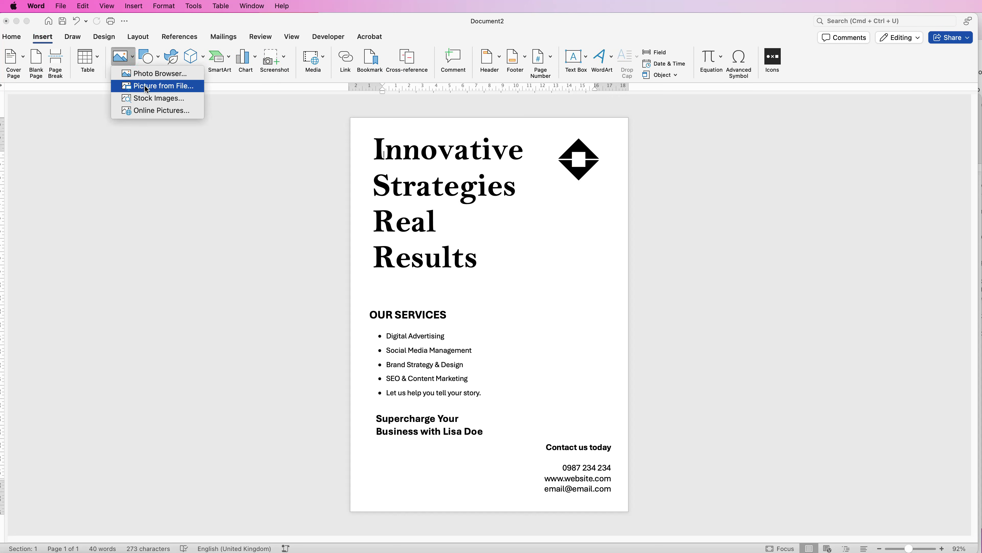
pyautogui.click(145, 85)
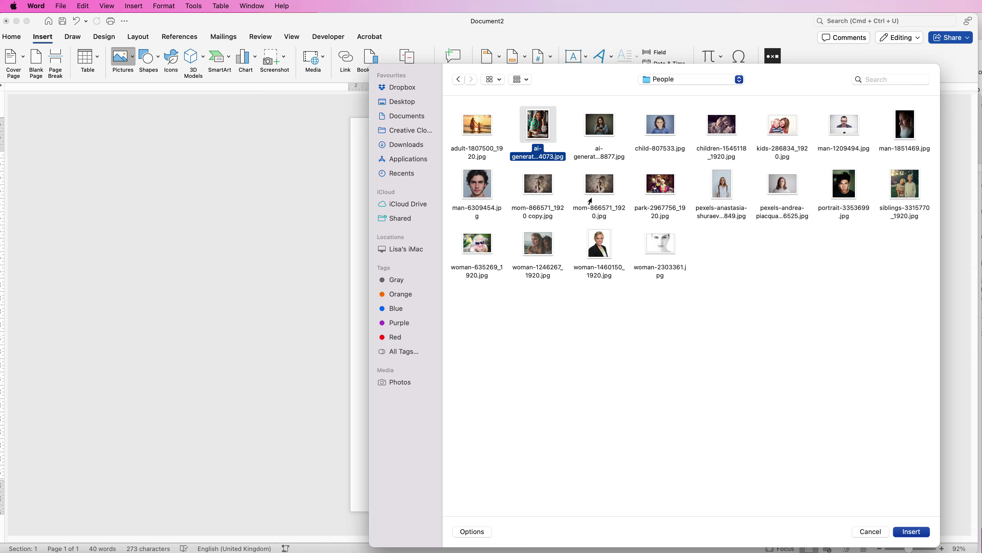
pyautogui.click(912, 532)
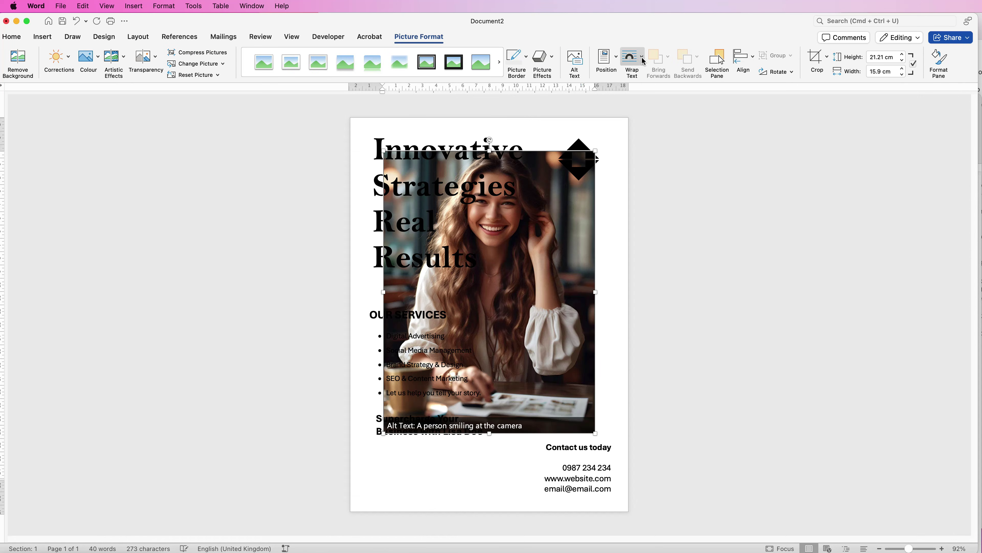
# Step: Set the portrait photo's text wrapping to In Front of Text and shift the photo slightly down the page
pyautogui.click(642, 60)
pyautogui.click(658, 157)
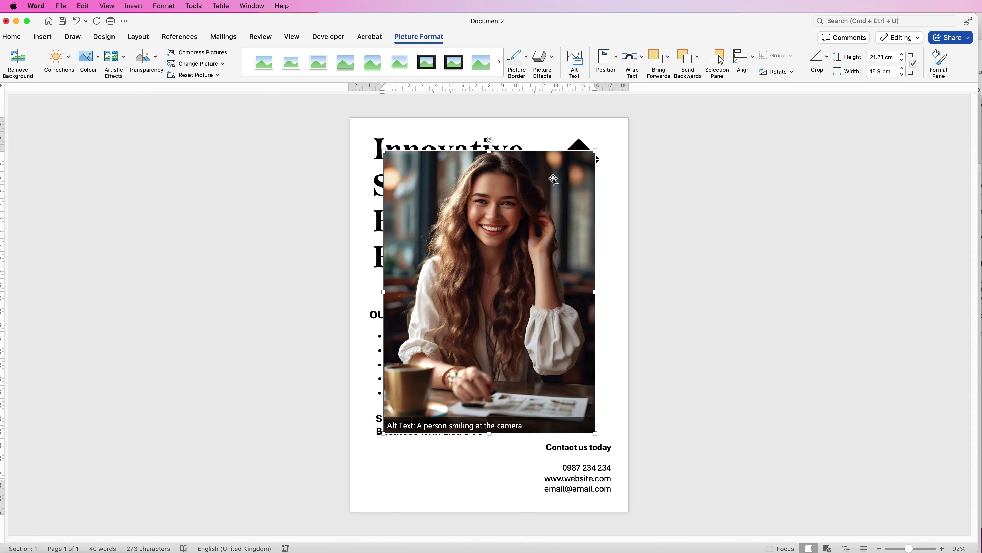
pyautogui.moveTo(499, 223); pyautogui.dragTo(474, 239)
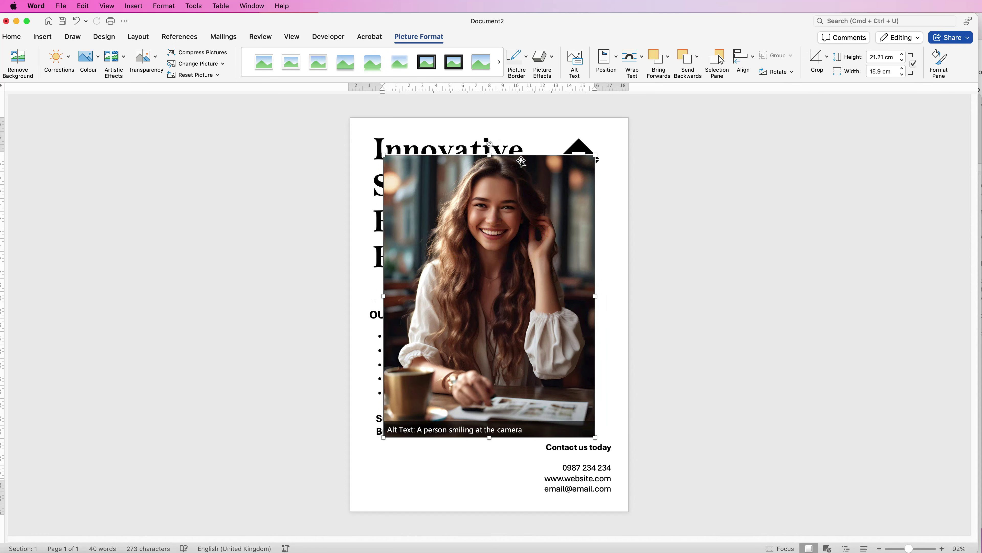
# Step: Crop the portrait photo to a 1:1 aspect ratio, repositioning the image so the head and upper body fill the square
pyautogui.click(828, 59)
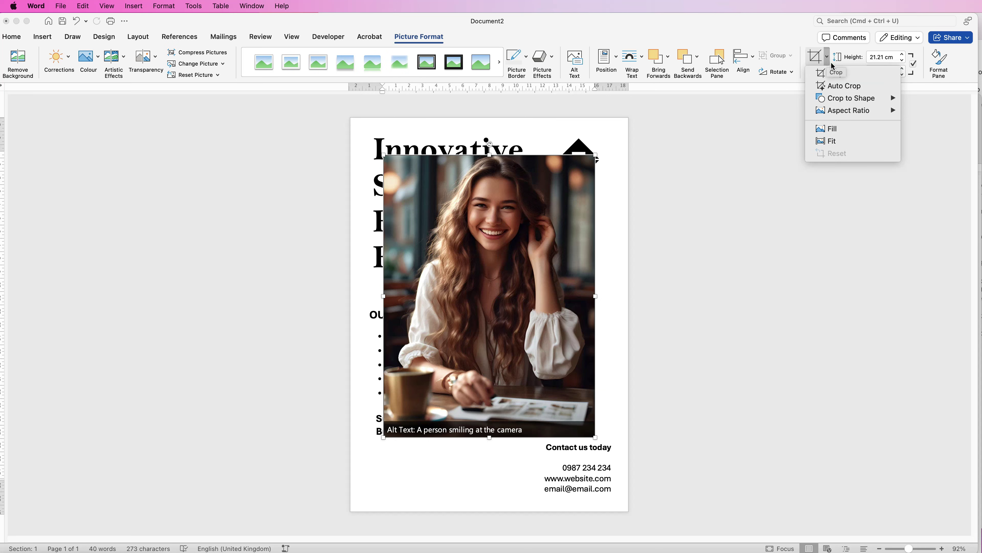
pyautogui.moveTo(854, 113)
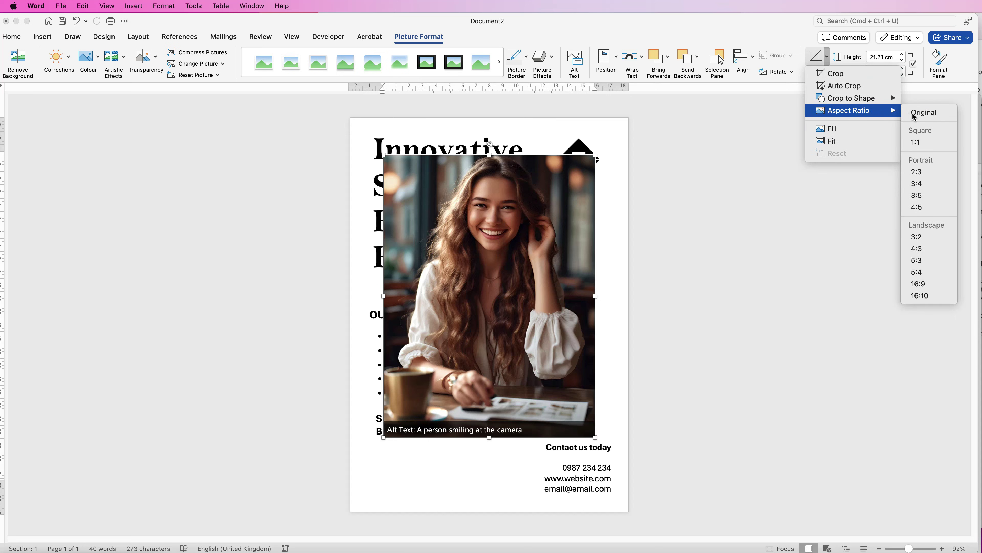
pyautogui.click(916, 142)
pyautogui.moveTo(505, 255); pyautogui.dragTo(503, 293)
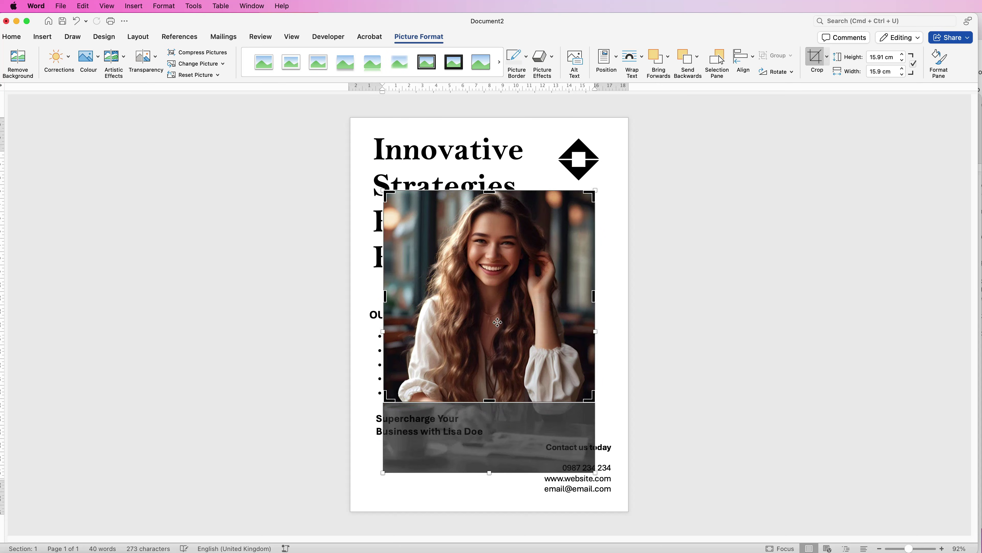
pyautogui.press('Escape')
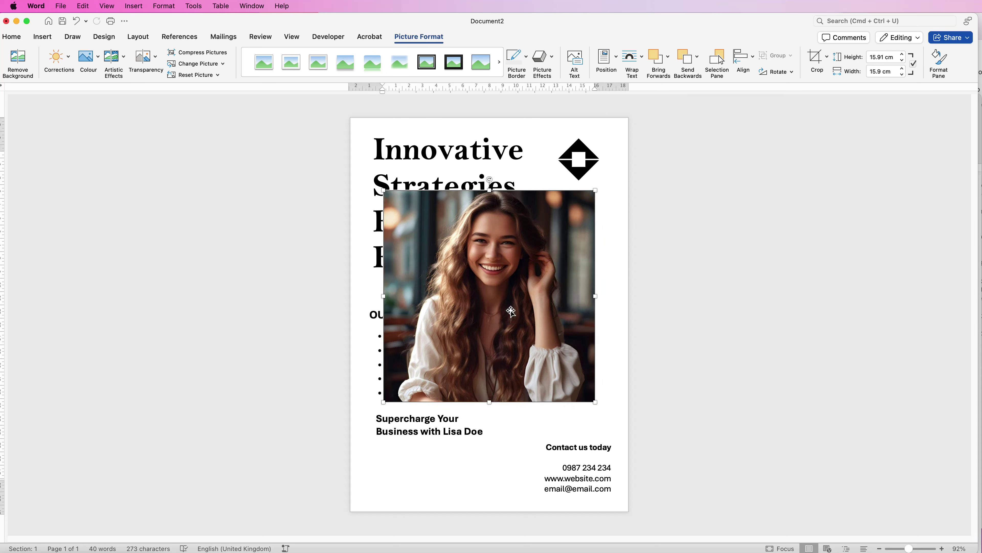
# Step: Crop the portrait photo to the oval basic shape to form a circle and shift it slightly down the page
pyautogui.click(827, 58)
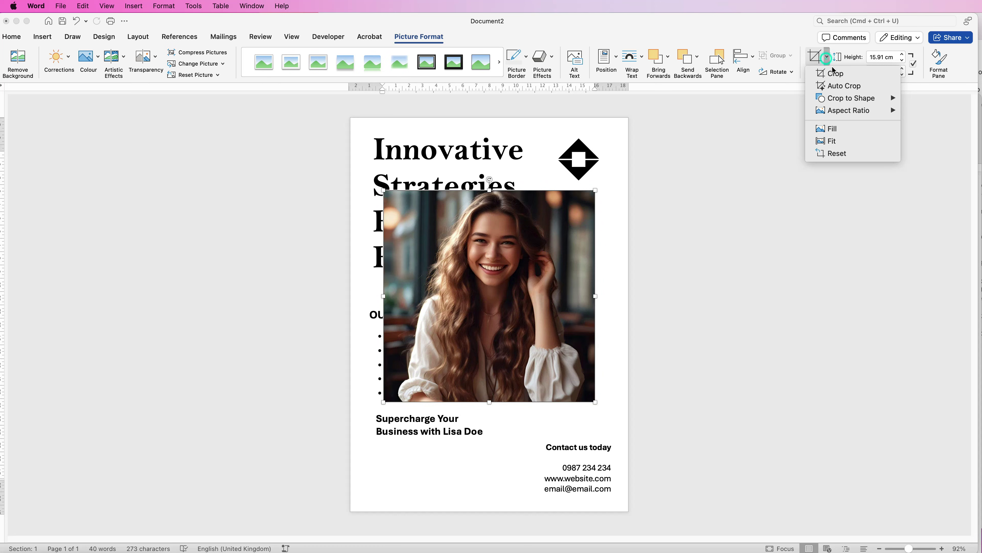
pyautogui.moveTo(848, 102)
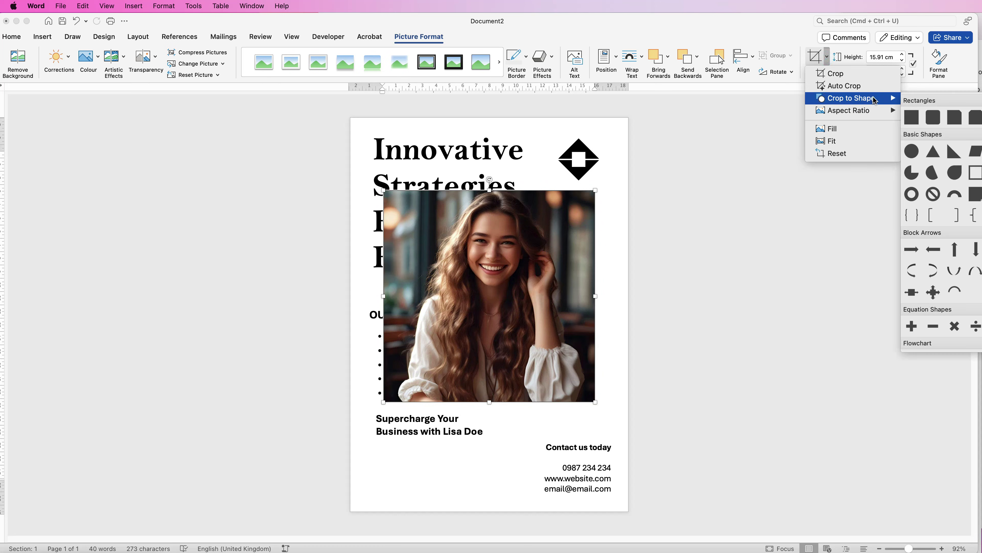
pyautogui.click(912, 153)
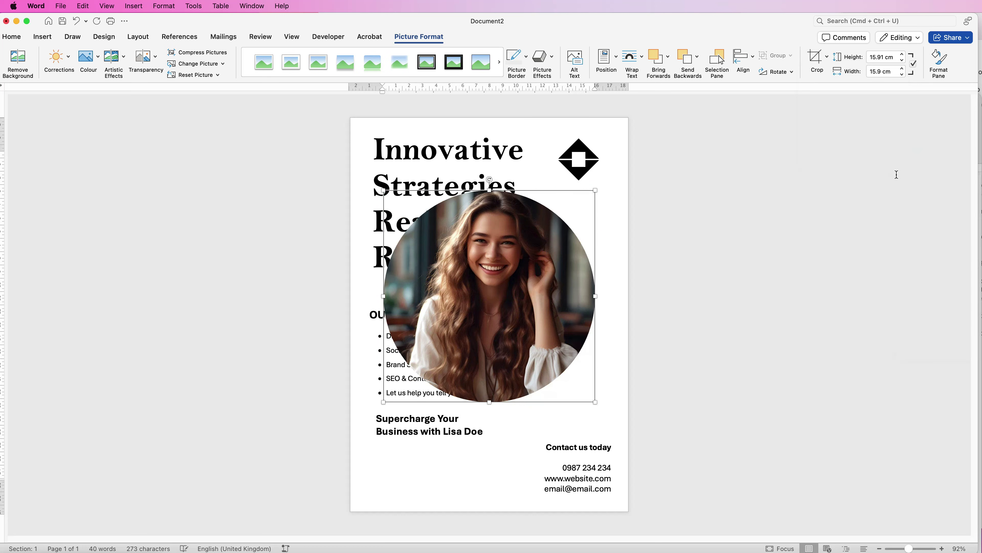
pyautogui.moveTo(489, 302); pyautogui.dragTo(487, 325)
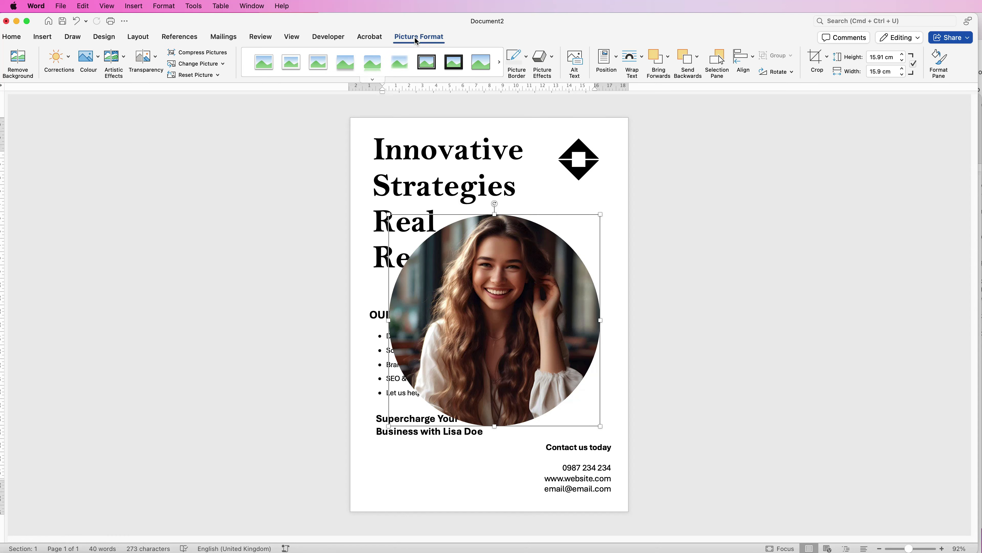
# Step: Give the circular photo a solid outline and open the custom colour picker for the line colour
pyautogui.click(939, 62)
pyautogui.click(840, 121)
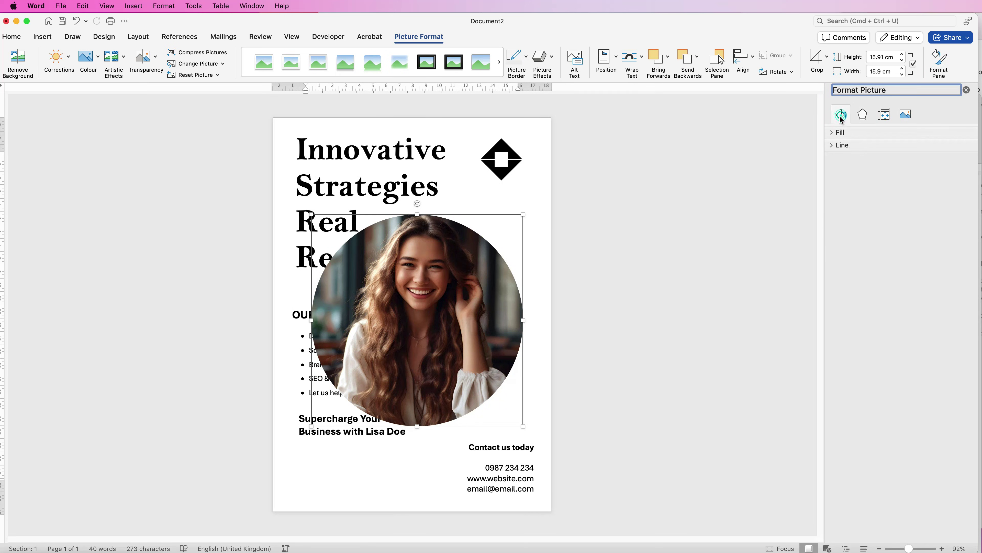
pyautogui.click(833, 145)
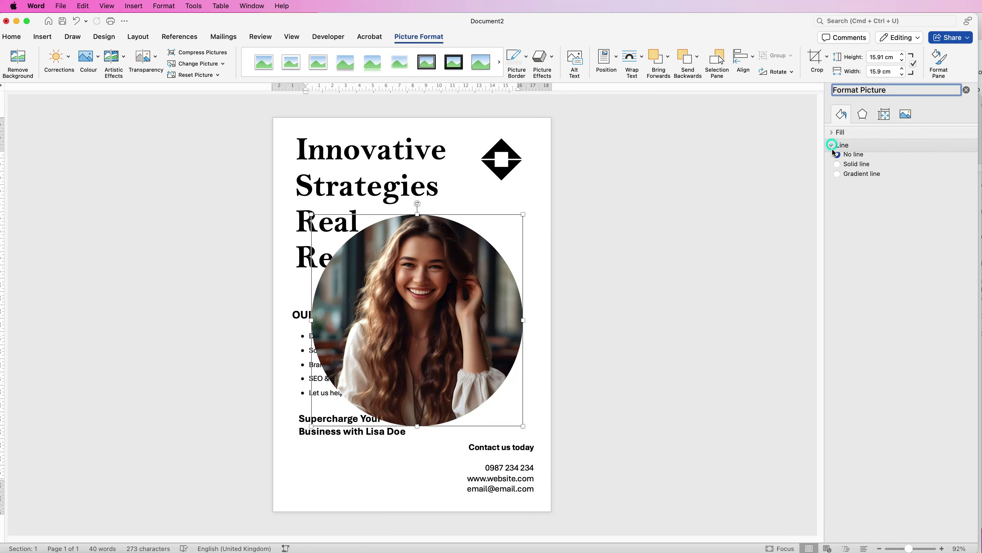
pyautogui.click(837, 170)
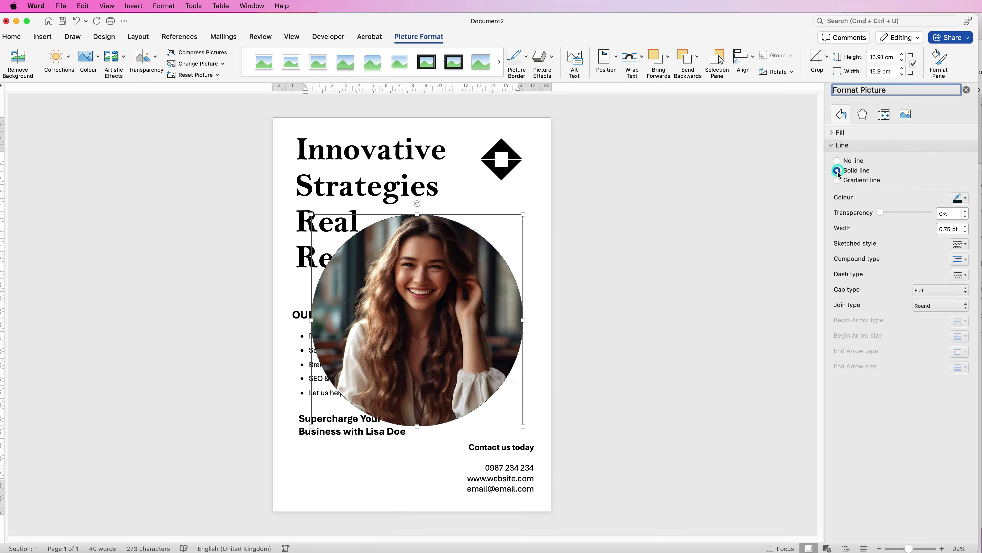
pyautogui.click(966, 199)
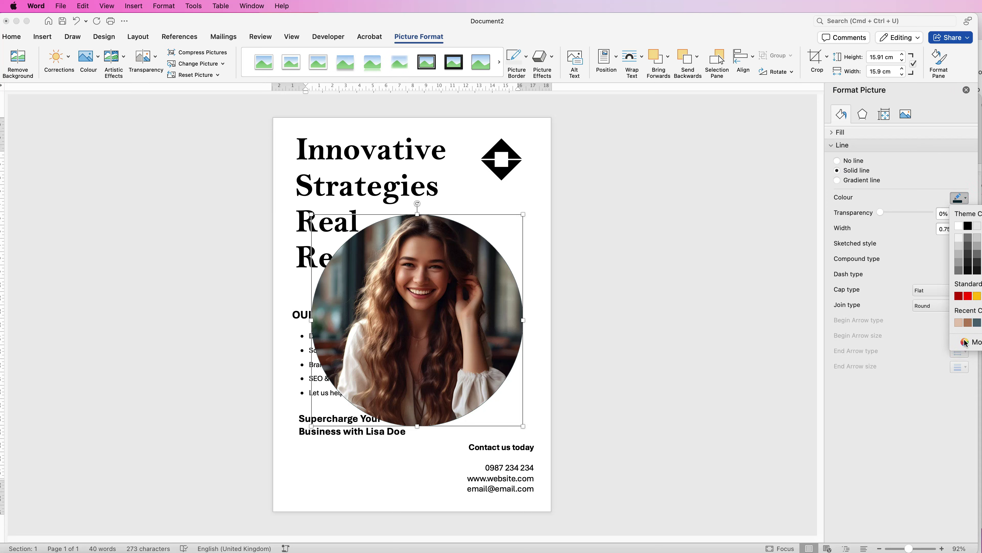
pyautogui.click(965, 343)
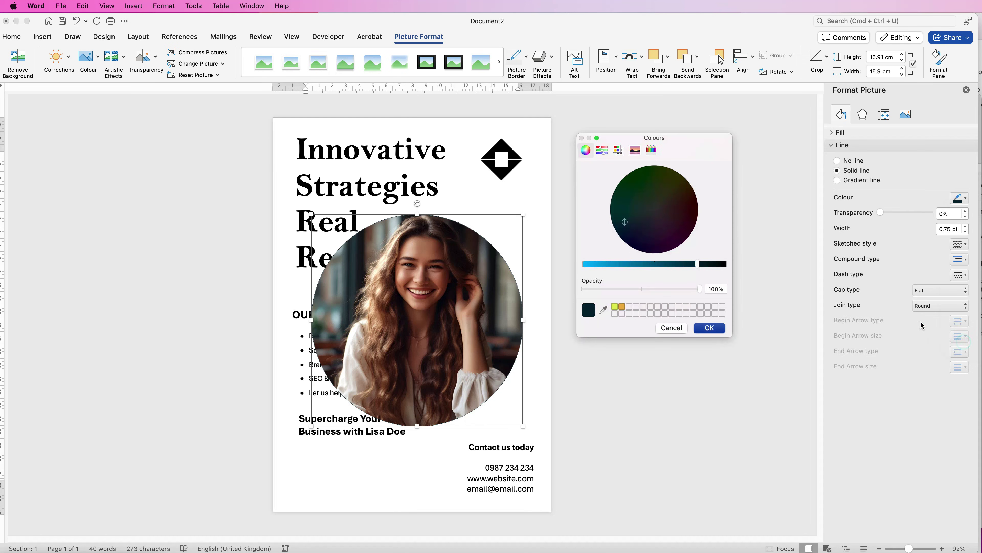
# Step: Try a slightly darkened red from the colour wheel as the photo's outline colour
pyautogui.click(593, 264)
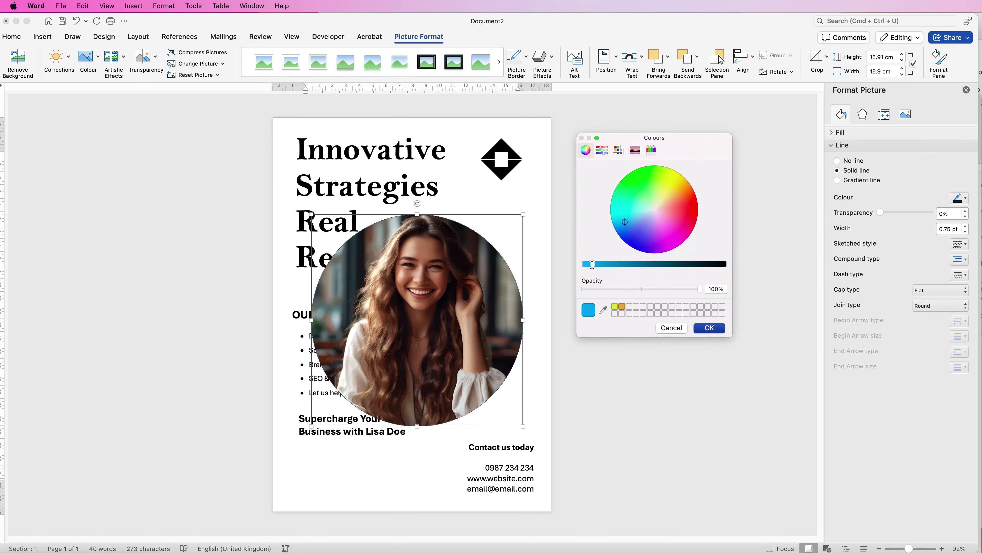
pyautogui.moveTo(626, 222)
pyautogui.mouseDown()
pyautogui.moveTo(661, 231)
pyautogui.moveTo(678, 217)
pyautogui.mouseUp()
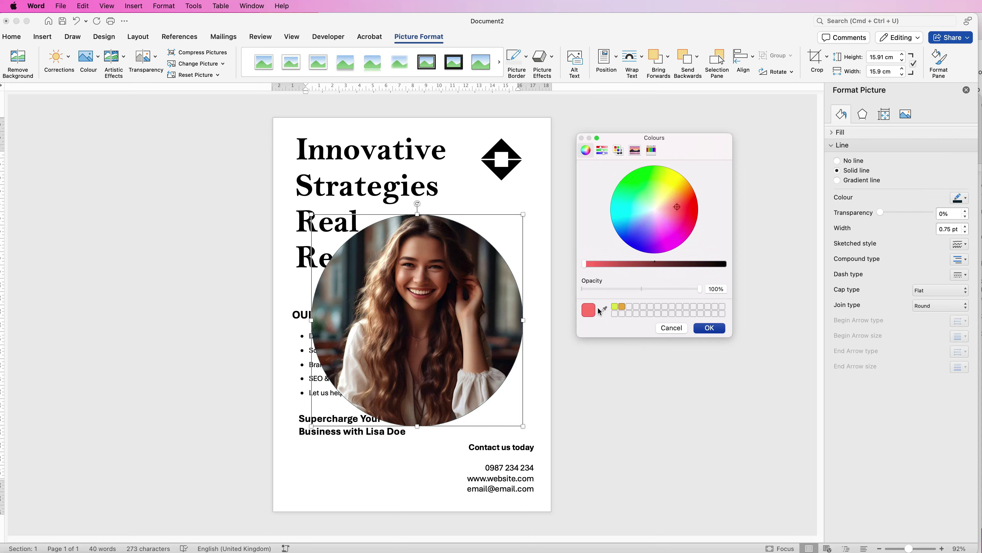
pyautogui.moveTo(585, 265); pyautogui.dragTo(608, 265)
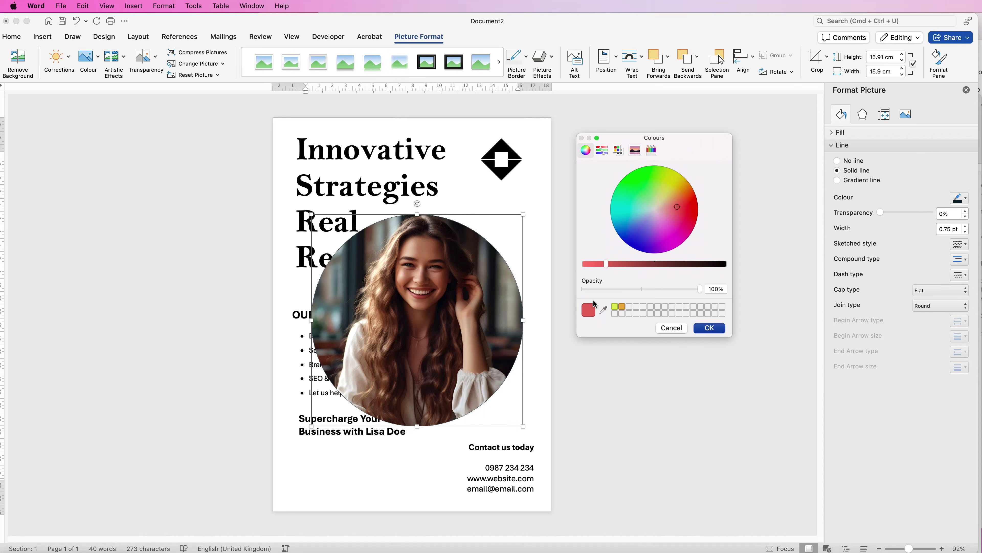
# Step: Sample the dark blue-grey from the photo's background as the outline colour and set the outline width to 10 pt
pyautogui.click(603, 310)
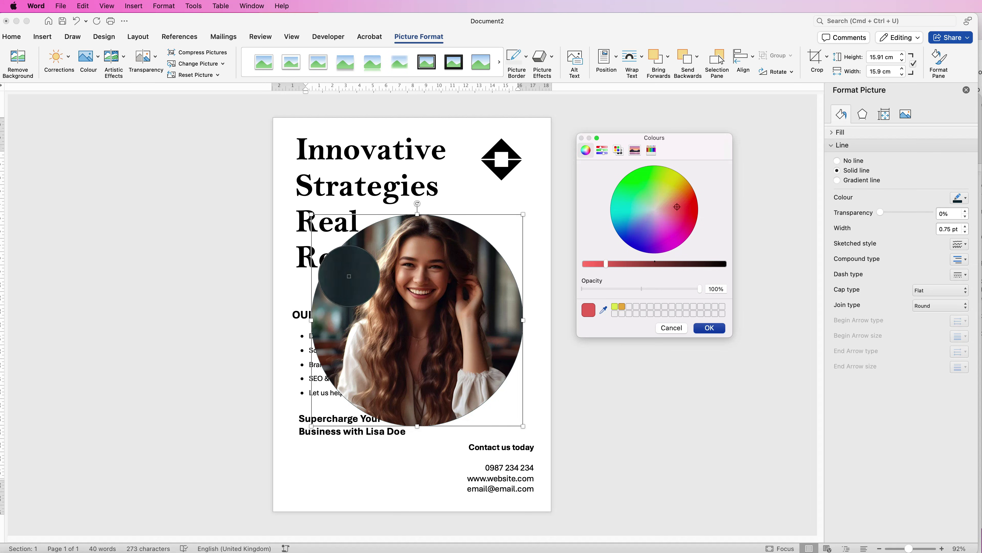
pyautogui.click(345, 271)
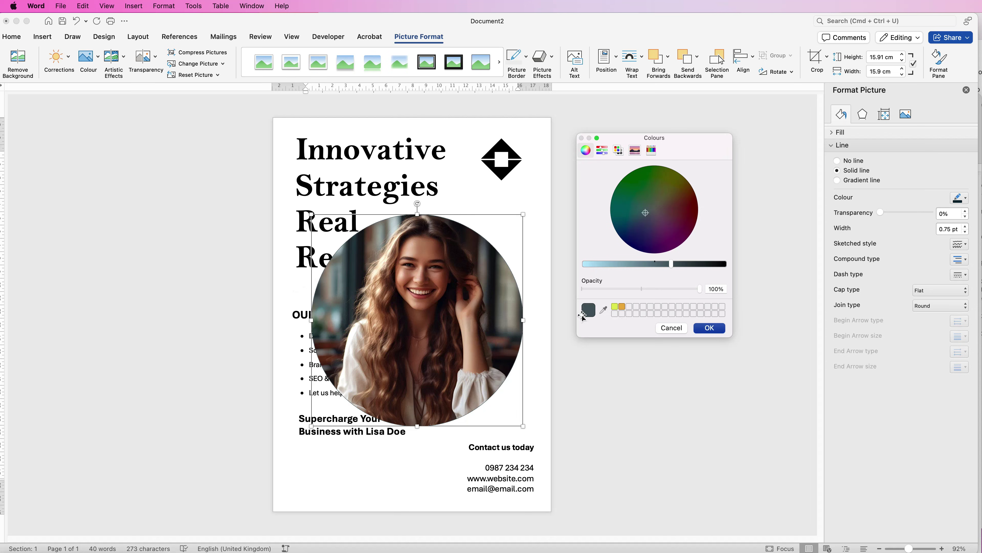
pyautogui.click(718, 327)
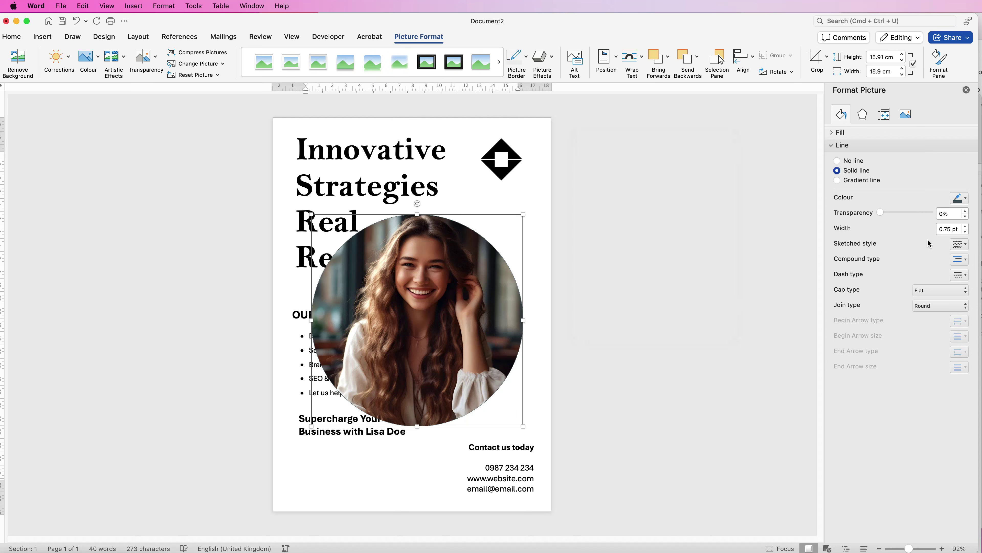
pyautogui.click(959, 229)
pyautogui.write('10')
pyautogui.press('Return')
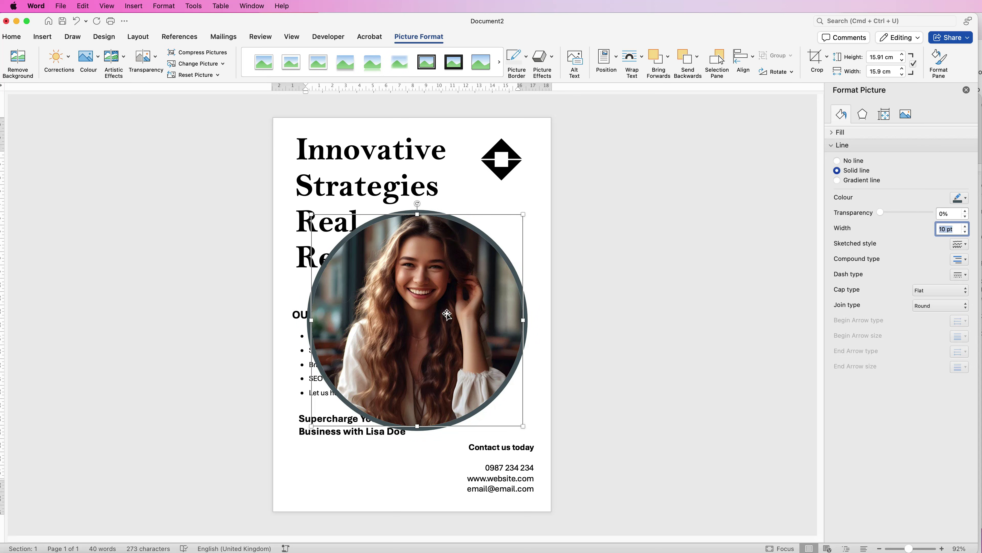
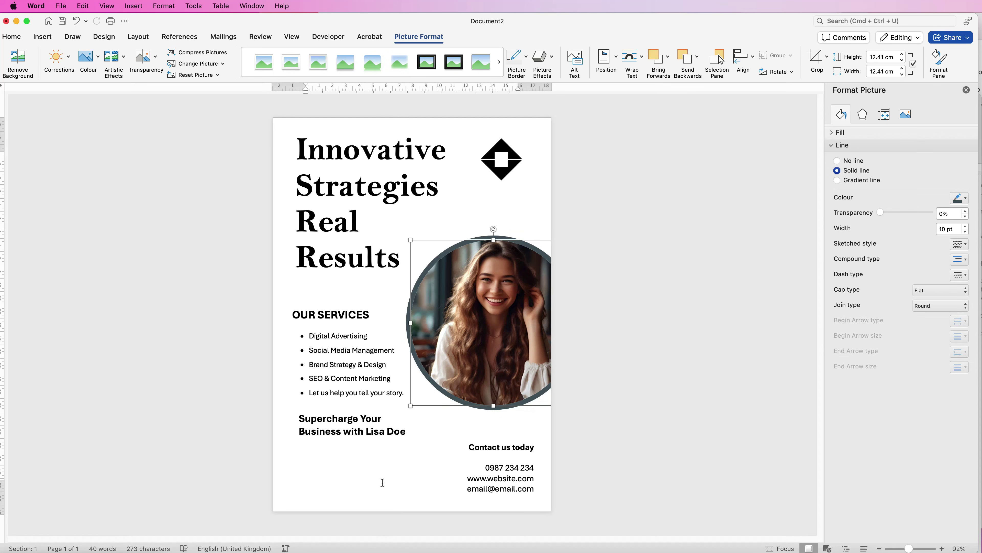
# Step: Draw a rectangle about 29.85 cm high and 21.59 cm wide and align it to cover the whole page
pyautogui.click(348, 478)
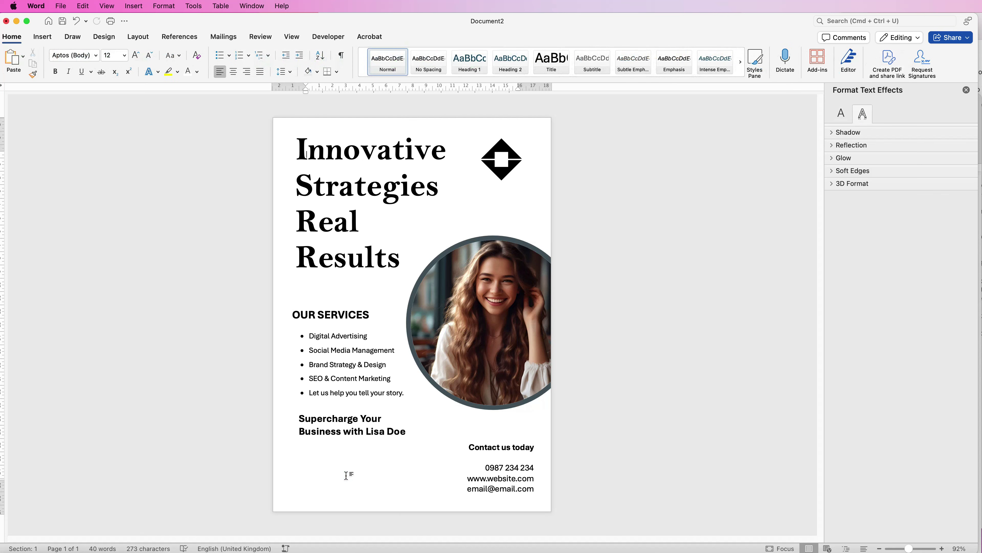
pyautogui.click(44, 38)
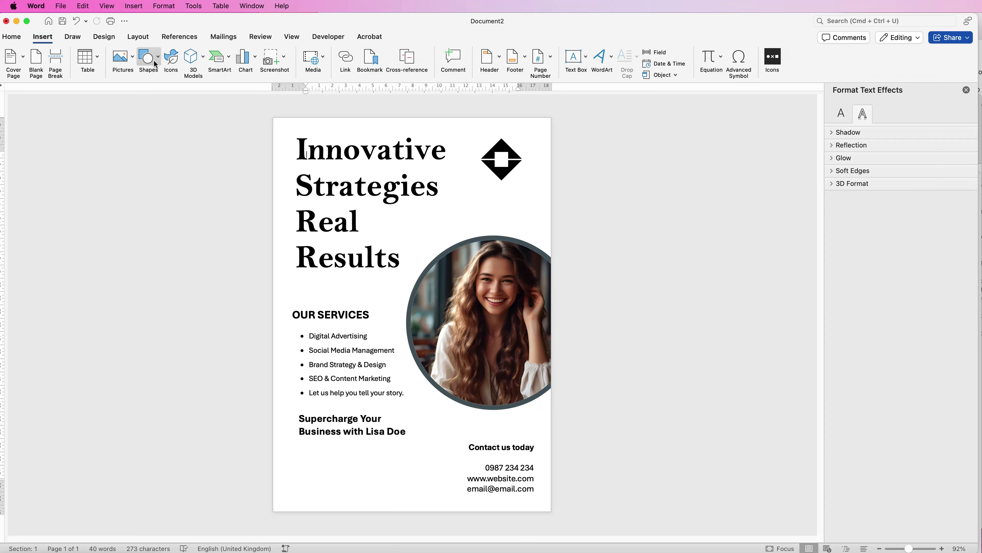
pyautogui.click(158, 61)
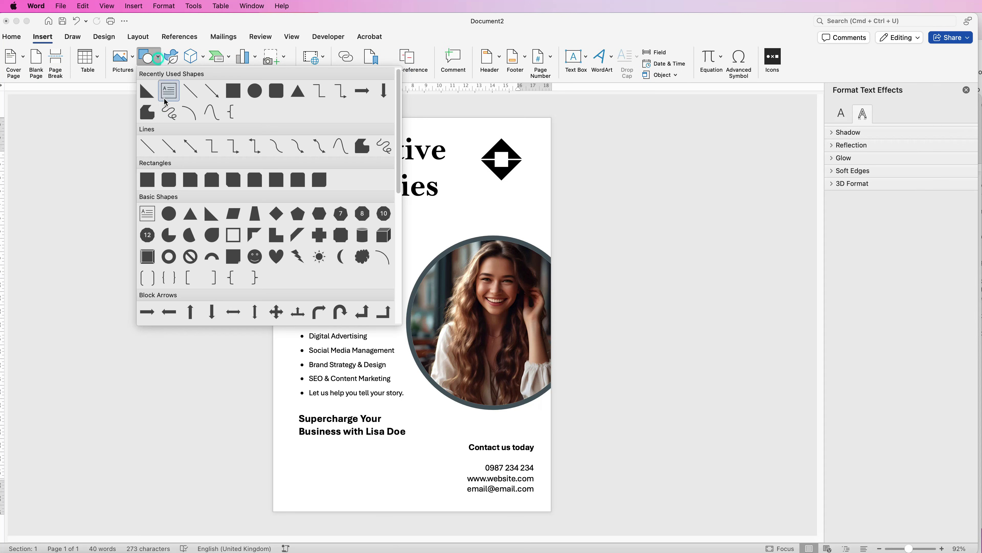
pyautogui.click(148, 181)
pyautogui.moveTo(276, 119)
pyautogui.mouseDown()
pyautogui.moveTo(405, 343)
pyautogui.moveTo(564, 502)
pyautogui.moveTo(562, 518)
pyautogui.mouseUp()
pyautogui.moveTo(416, 222); pyautogui.dragTo(409, 224)
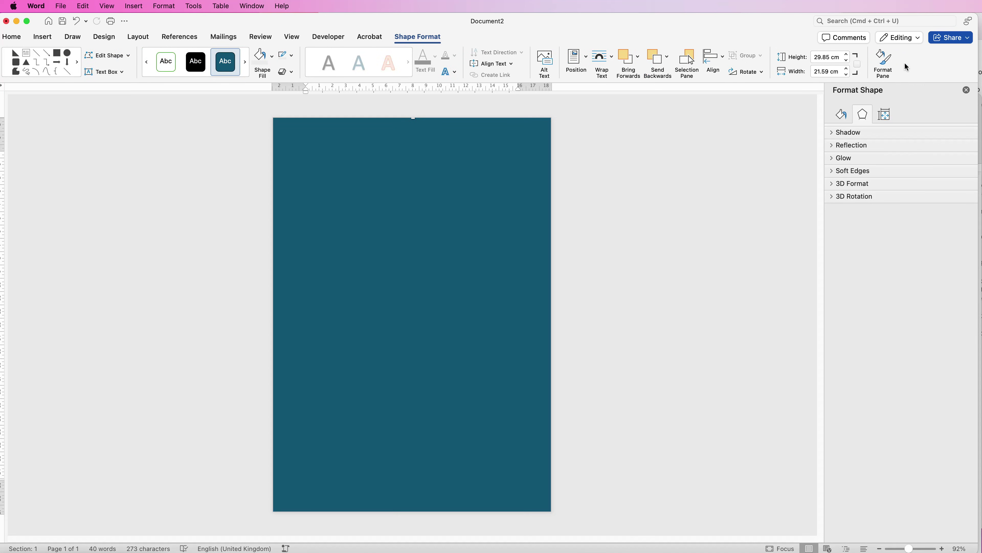
# Step: Give the page-covering rectangle a gradient fill of the Linear type
pyautogui.click(842, 116)
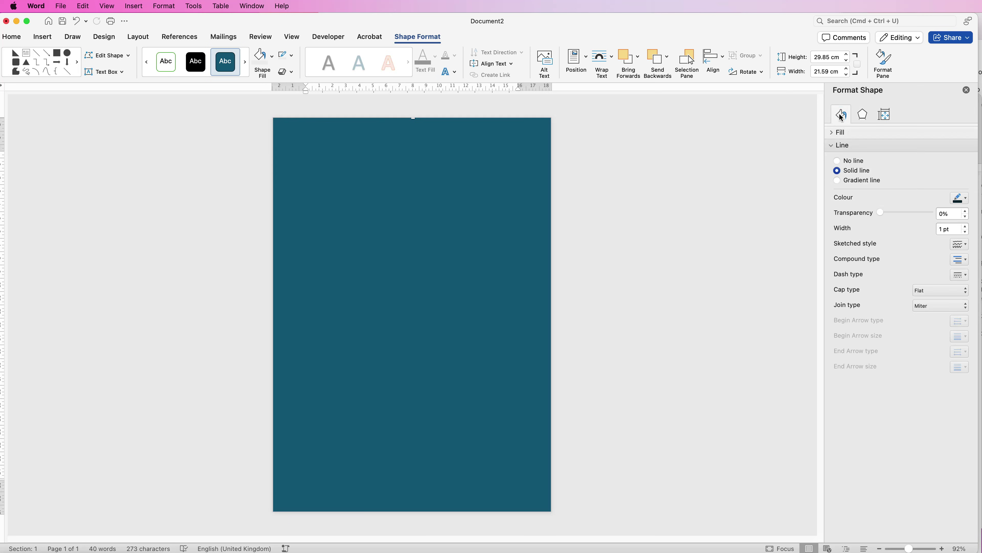
pyautogui.click(833, 133)
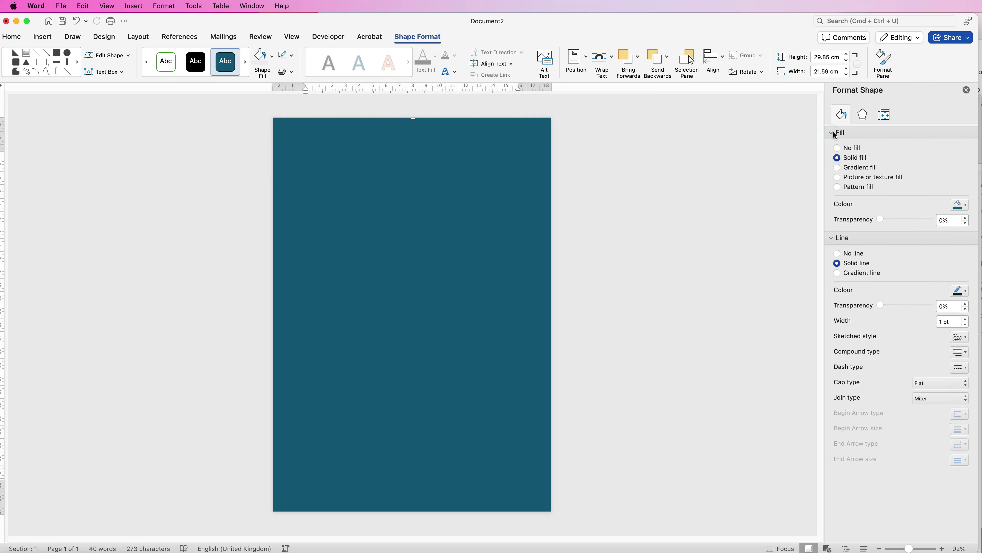
pyautogui.click(838, 167)
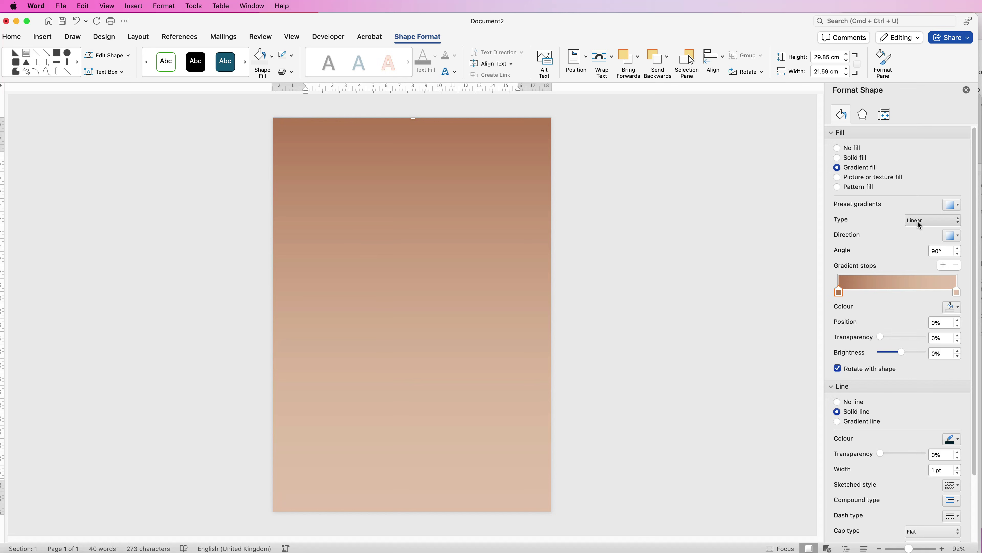
pyautogui.click(927, 223)
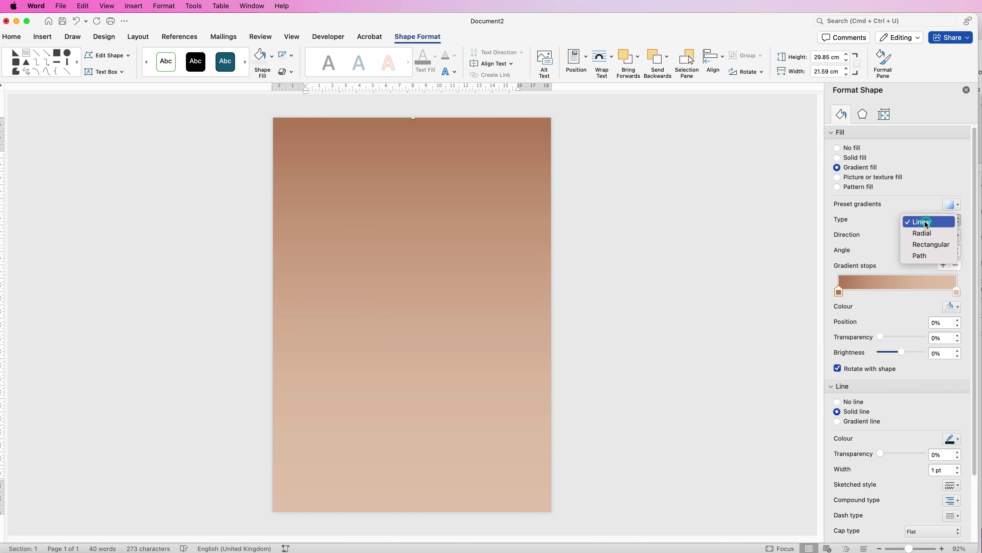
pyautogui.click(941, 222)
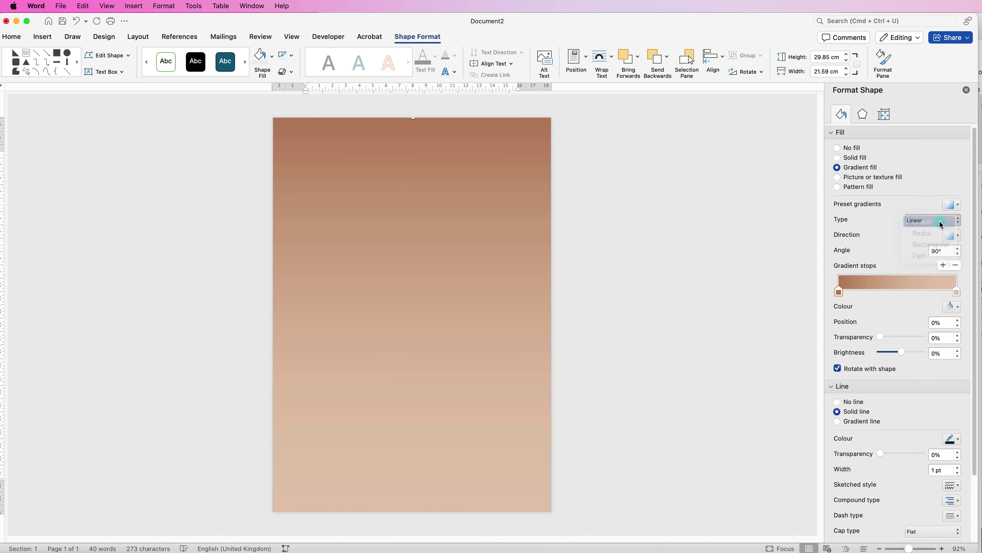
pyautogui.click(960, 236)
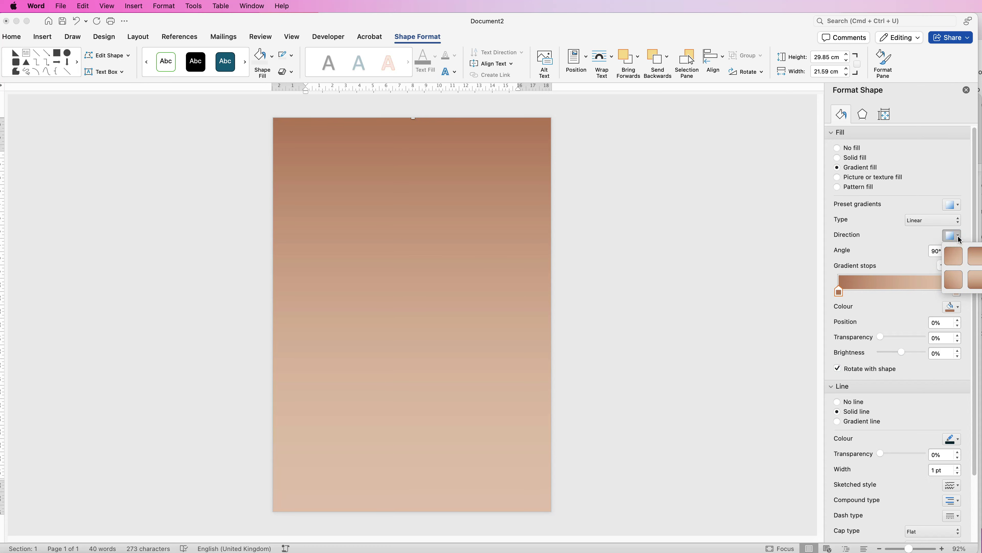
pyautogui.click(958, 238)
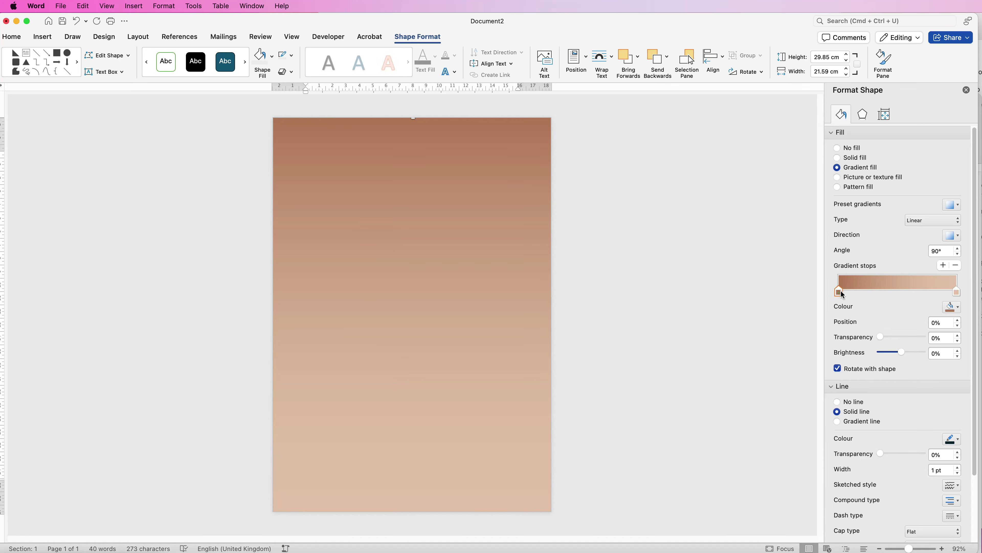
pyautogui.moveTo(840, 291)
pyautogui.mouseDown()
pyautogui.moveTo(900, 291)
pyautogui.moveTo(837, 293)
pyautogui.mouseUp()
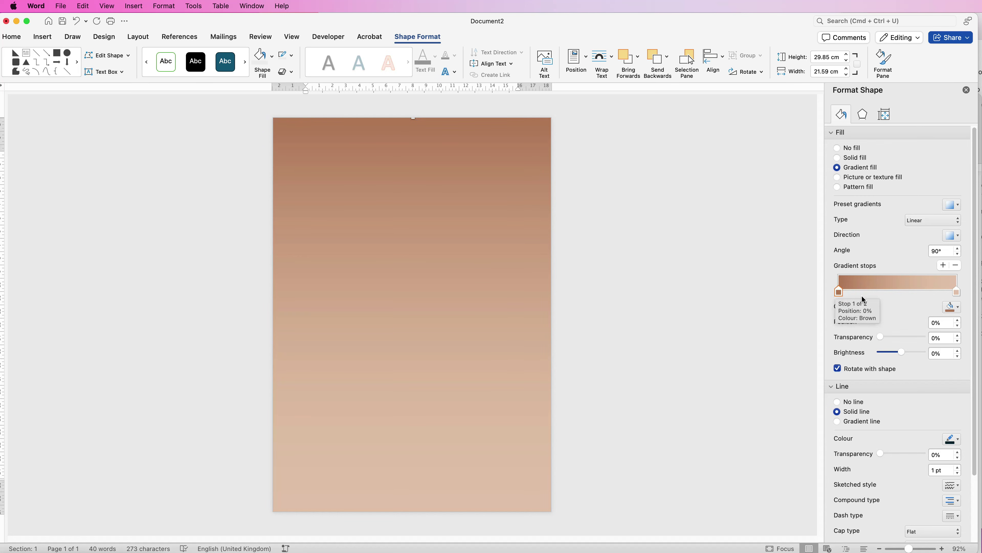
pyautogui.click(959, 308)
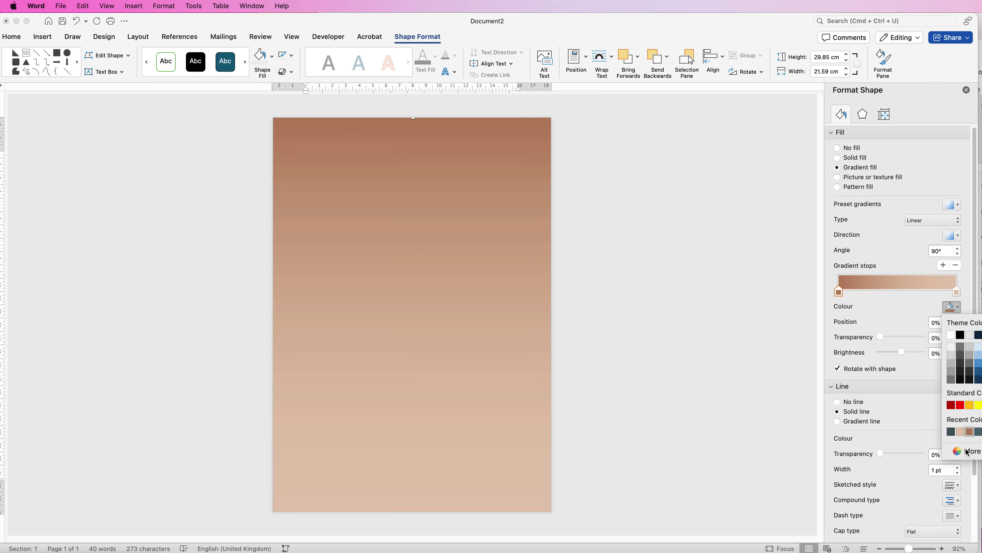
pyautogui.click(959, 453)
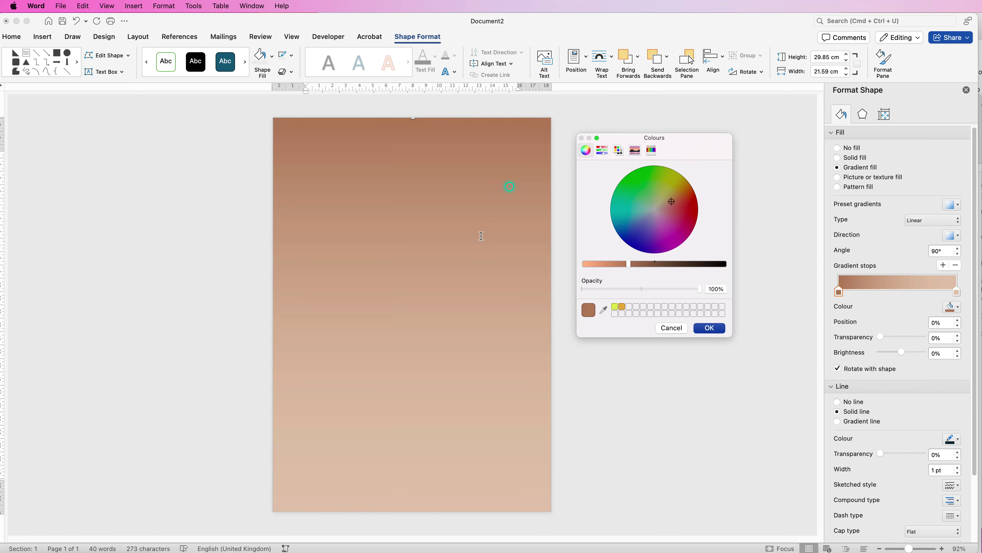
pyautogui.click(674, 327)
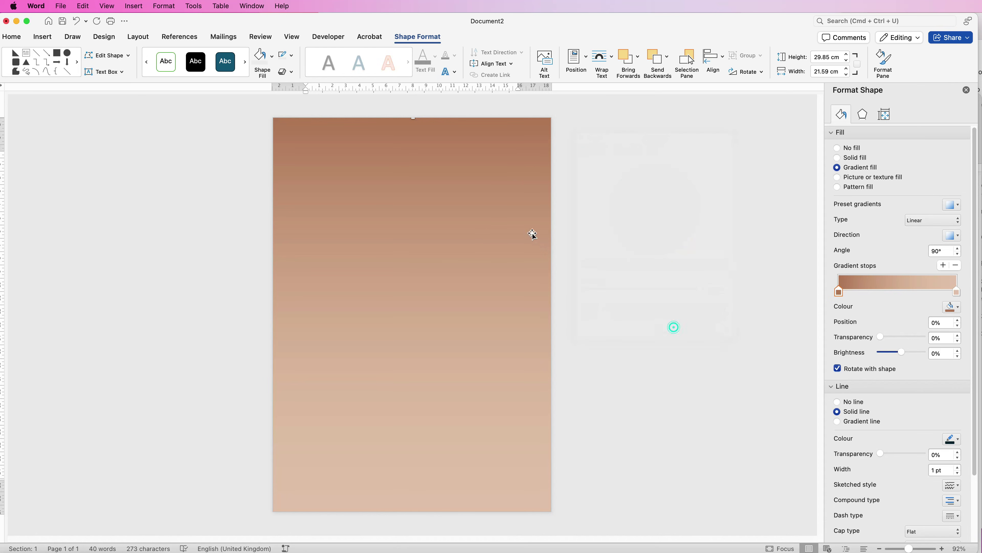
# Step: Try sampling a brown from the photo's hair for the first gradient stop, with the rectangle moved aside to uncover the photo
pyautogui.moveTo(522, 224); pyautogui.dragTo(415, 227)
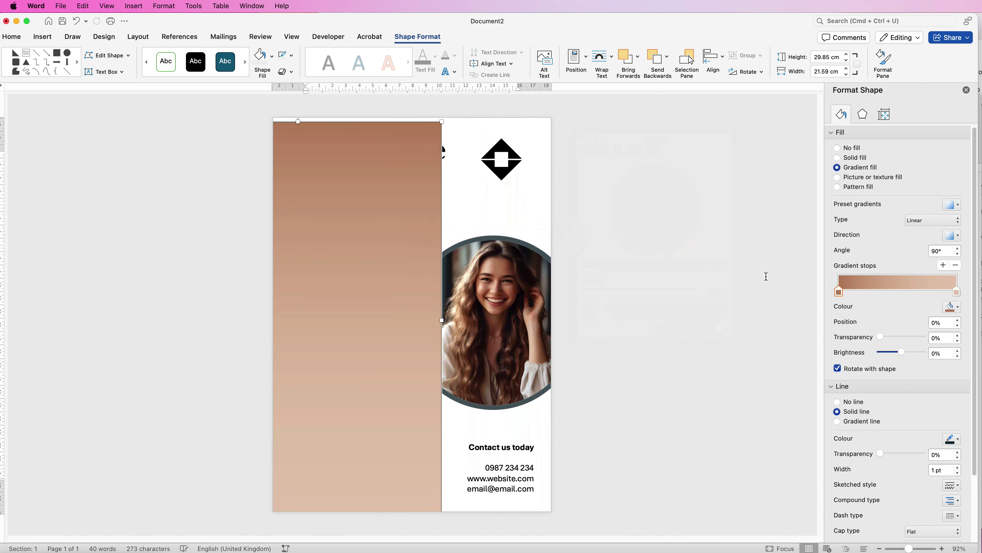
pyautogui.click(956, 308)
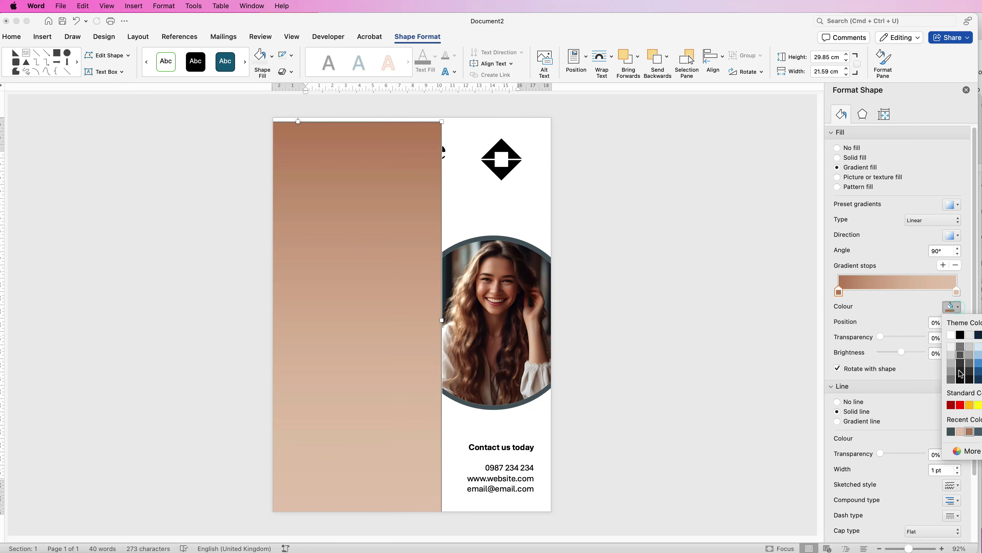
pyautogui.click(963, 451)
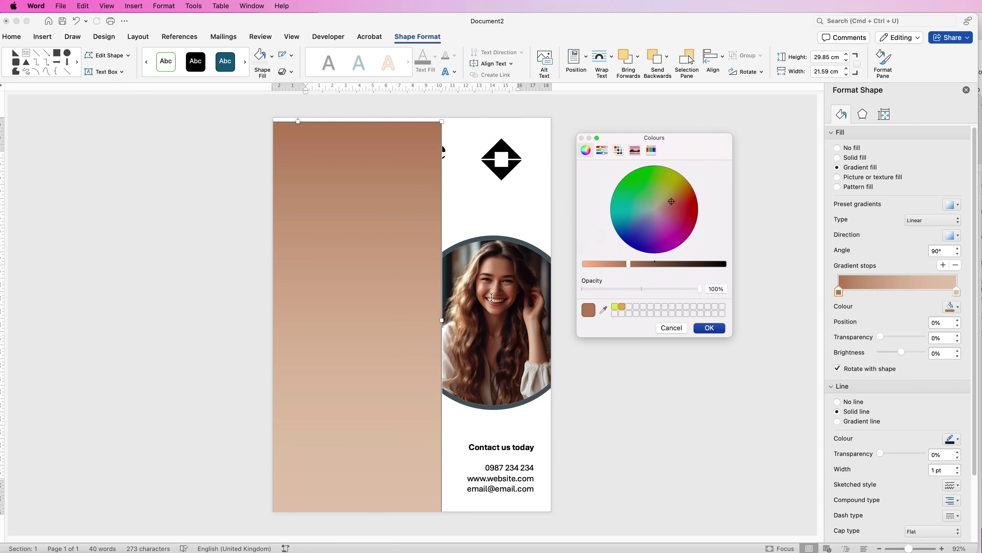
pyautogui.click(603, 309)
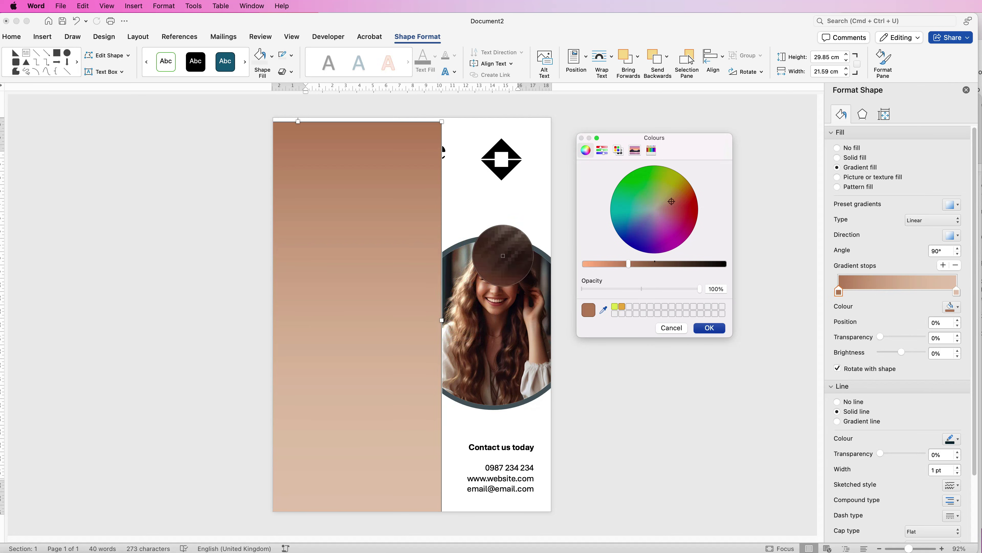
pyautogui.click(710, 328)
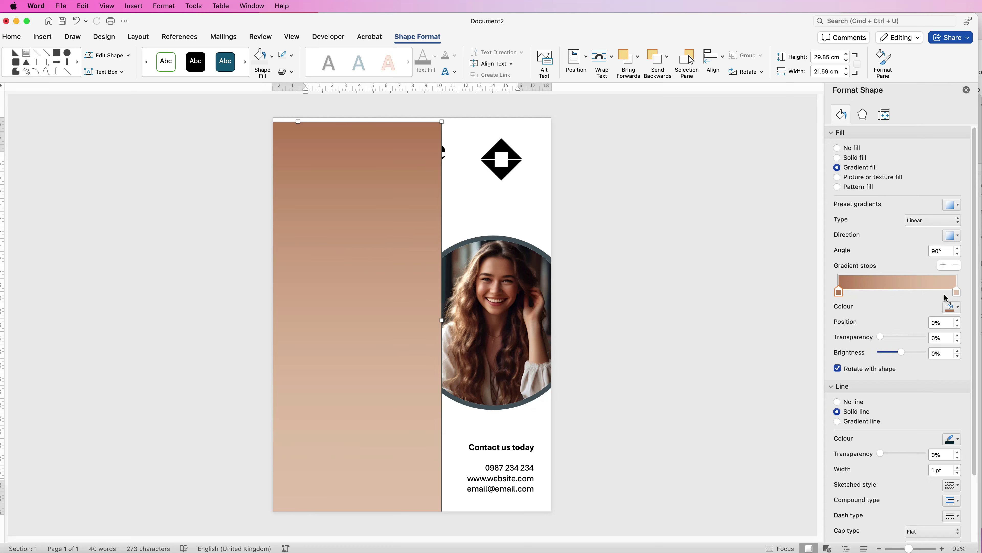
pyautogui.click(957, 290)
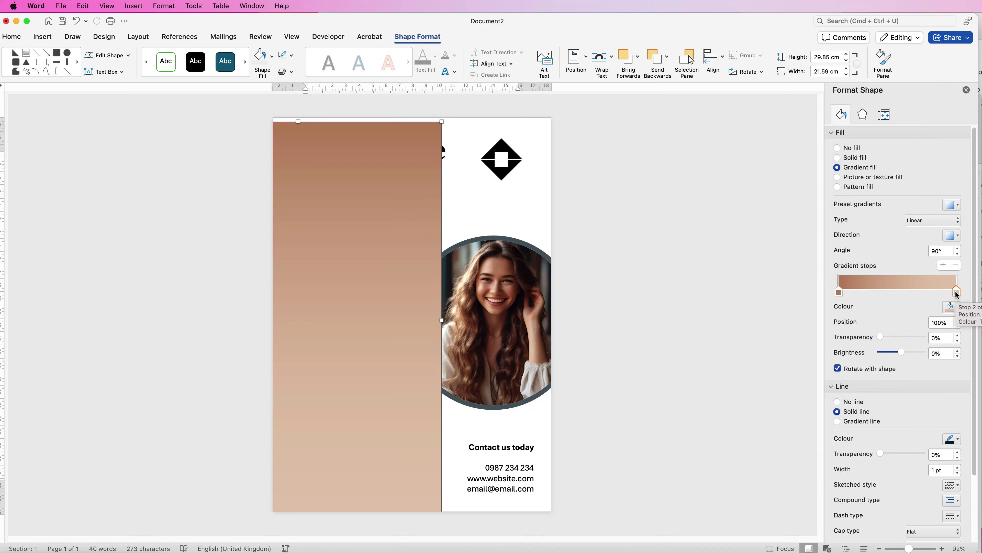
pyautogui.moveTo(955, 292)
pyautogui.mouseDown()
pyautogui.moveTo(891, 295)
pyautogui.moveTo(965, 297)
pyautogui.mouseUp()
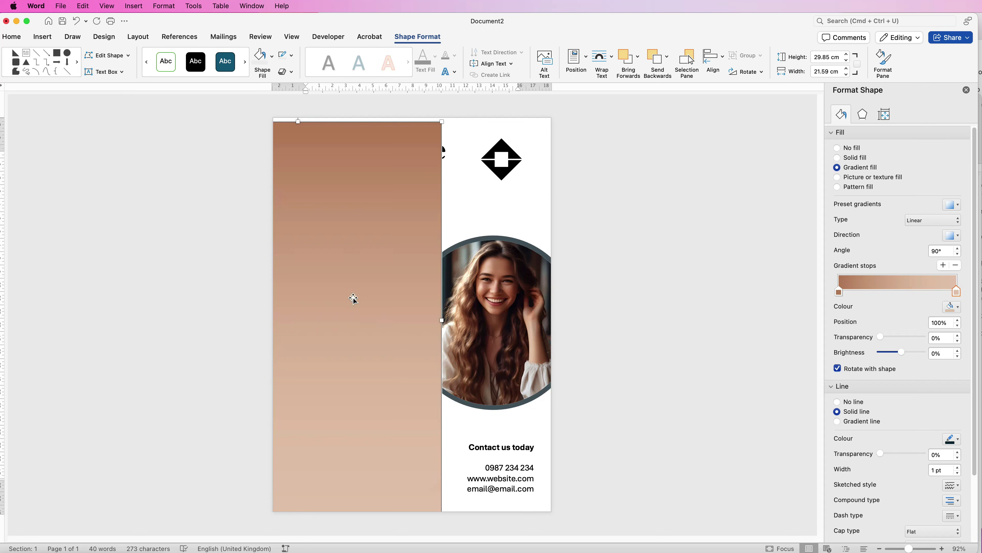
# Step: Move the gradient rectangle back over the whole page and send it behind all the other flyer elements
pyautogui.moveTo(350, 300); pyautogui.dragTo(470, 292)
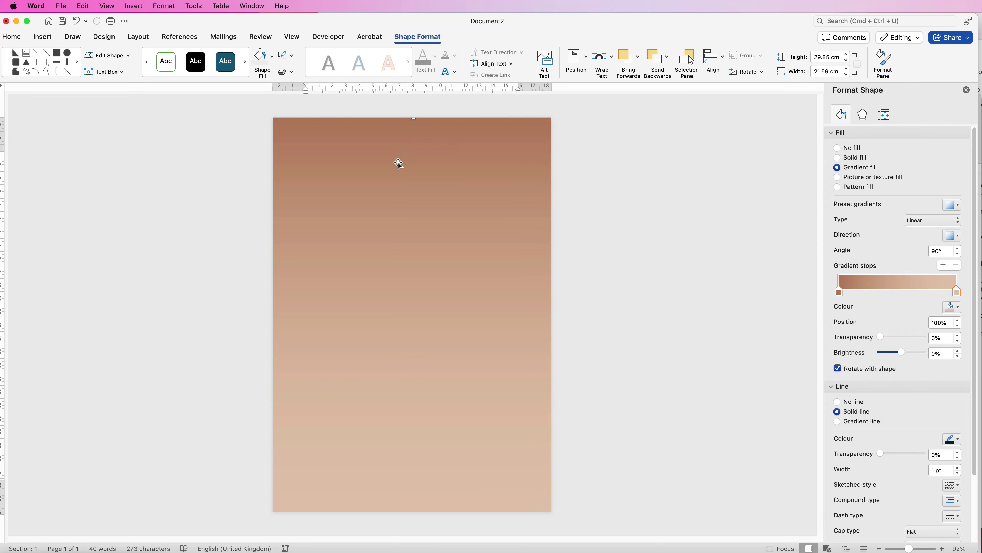
pyautogui.click(668, 58)
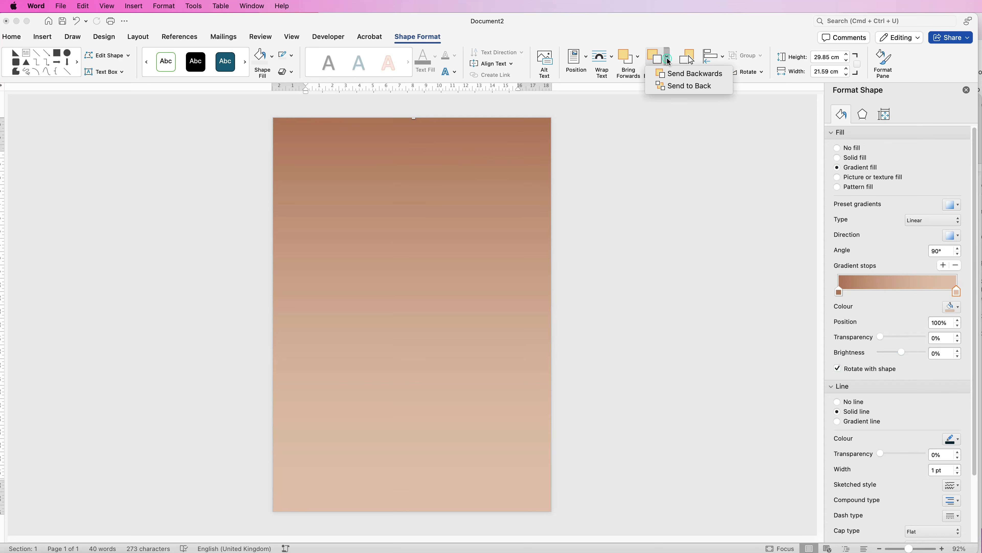
pyautogui.click(674, 86)
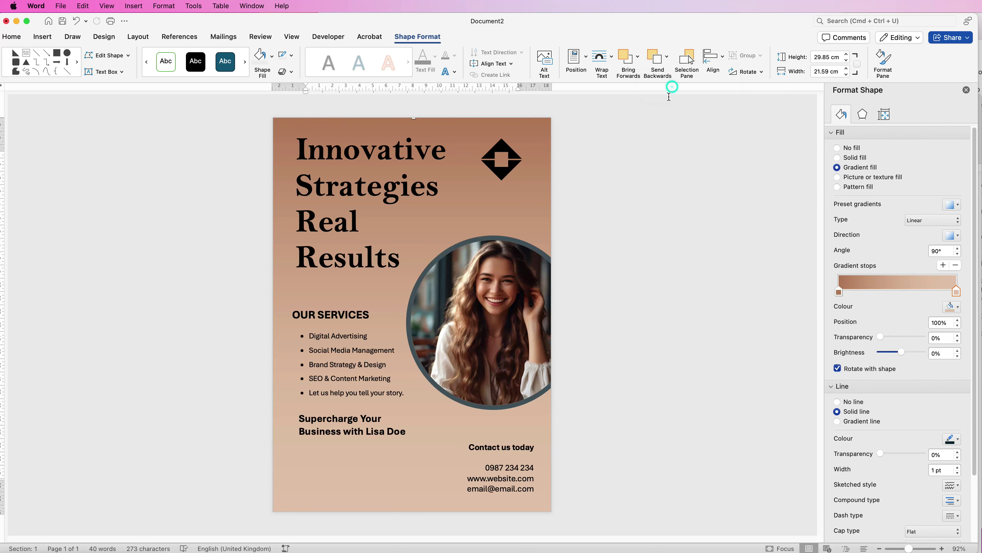
# Step: Draw a circle about 16.94 cm in diameter and place it over the headline, overlapping the page's upper-left corner
pyautogui.click(43, 37)
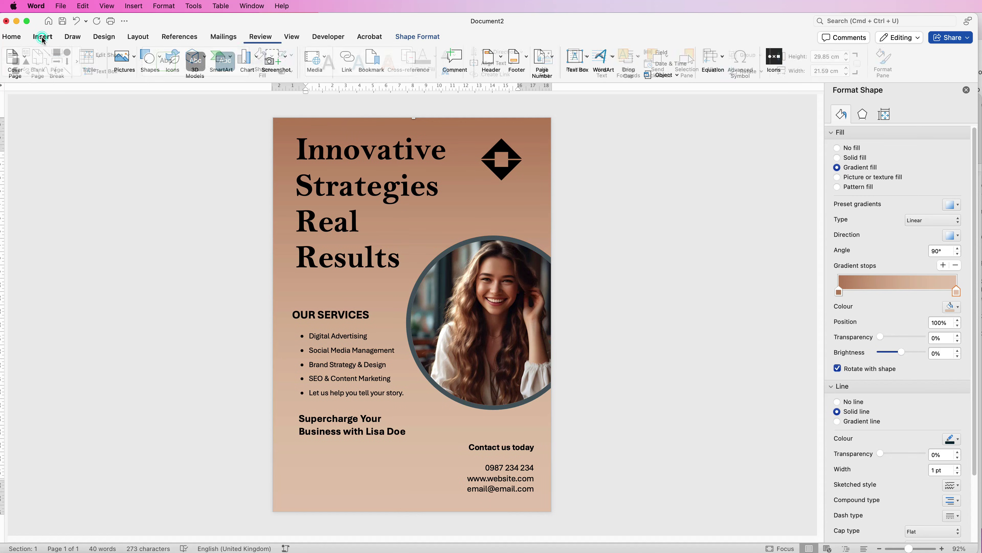
pyautogui.click(158, 60)
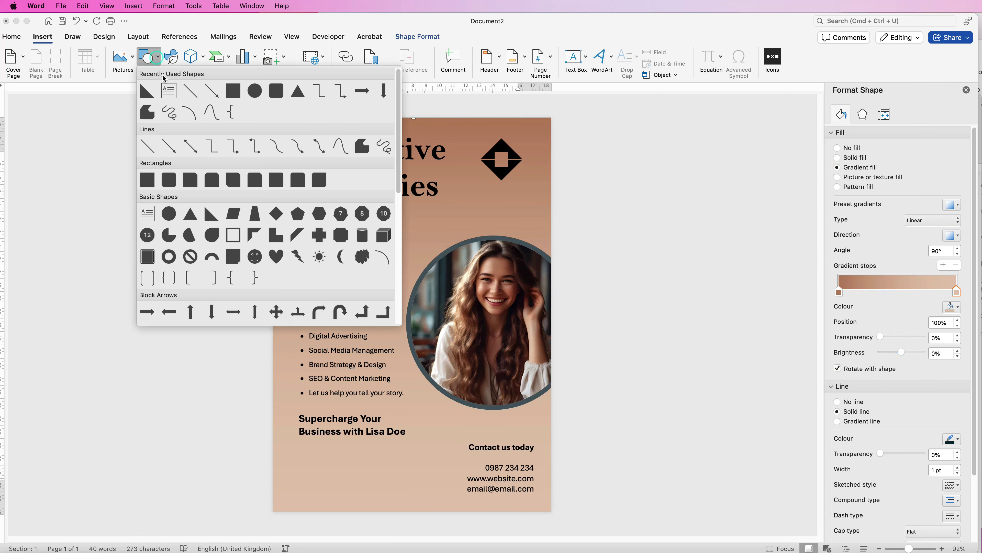
pyautogui.click(169, 214)
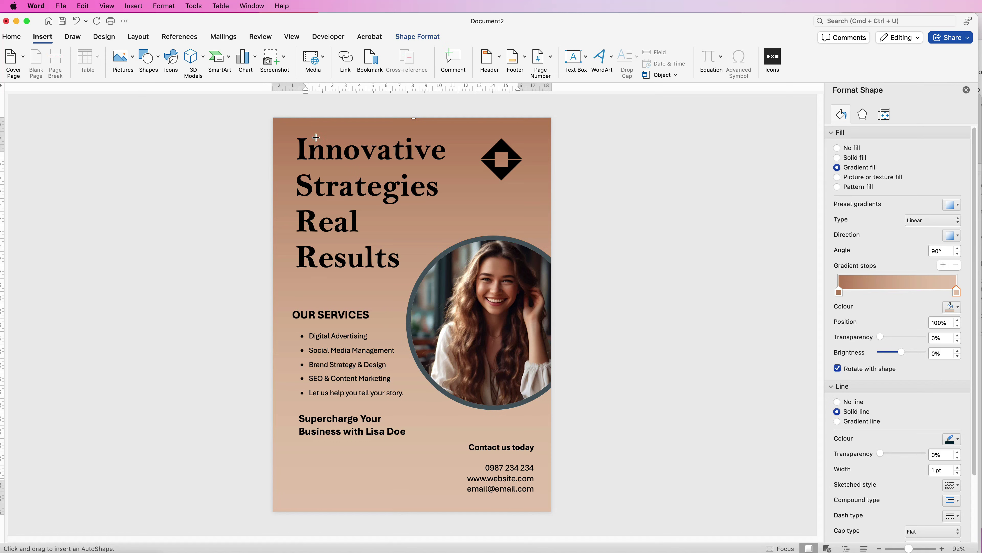
pyautogui.click(316, 137)
pyautogui.moveTo(318, 144); pyautogui.dragTo(540, 337)
pyautogui.moveTo(446, 288); pyautogui.dragTo(380, 233)
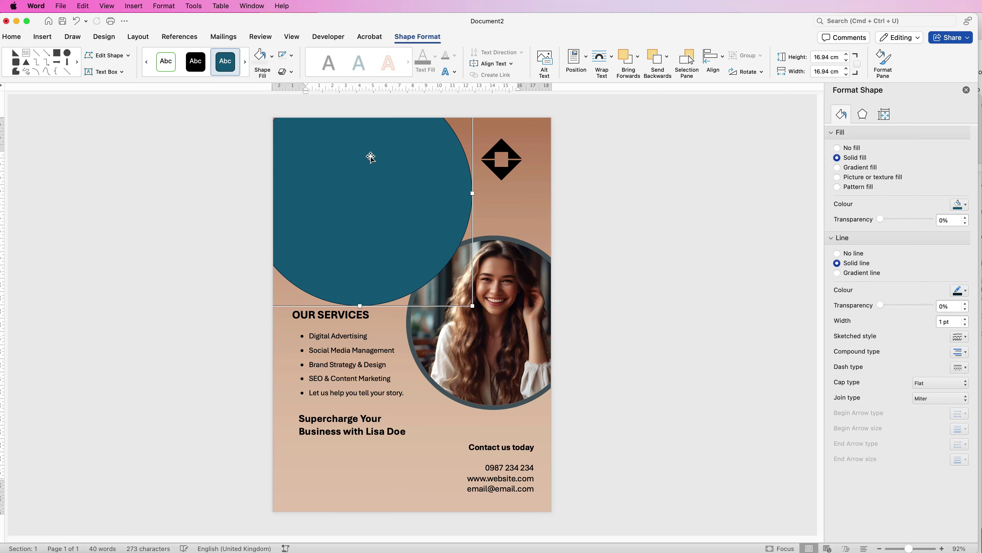
# Step: Remove the circle's outline and fill it with white
pyautogui.click(292, 59)
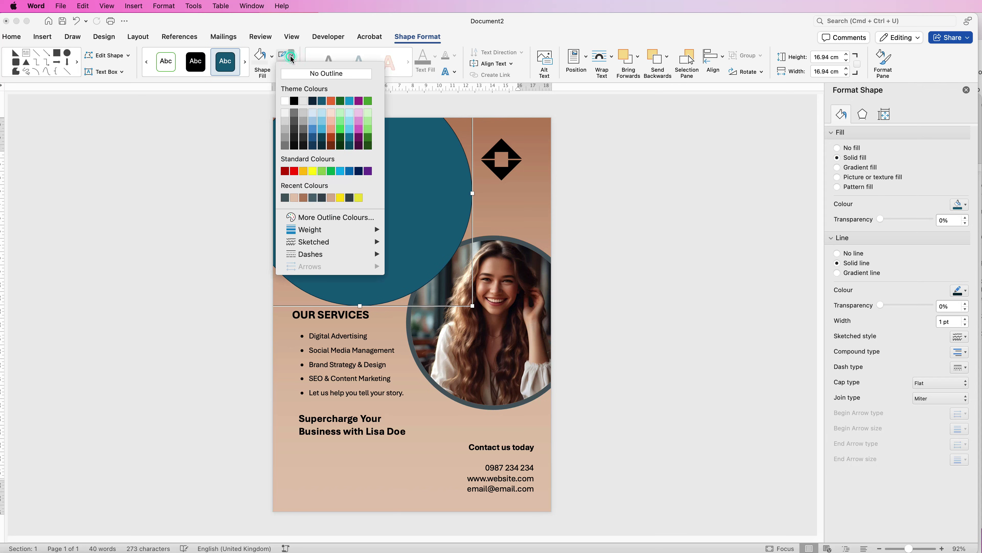
pyautogui.click(305, 74)
pyautogui.click(272, 59)
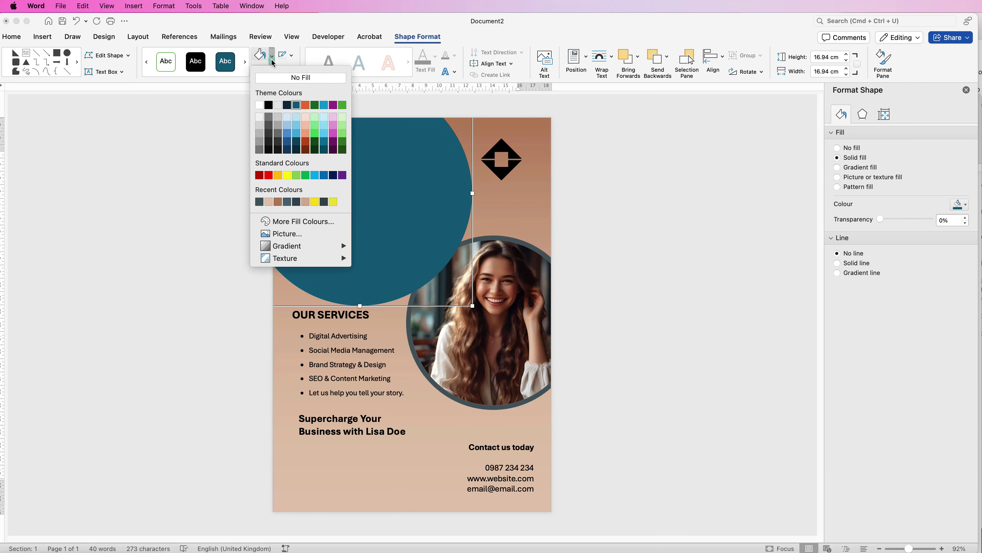
pyautogui.click(259, 105)
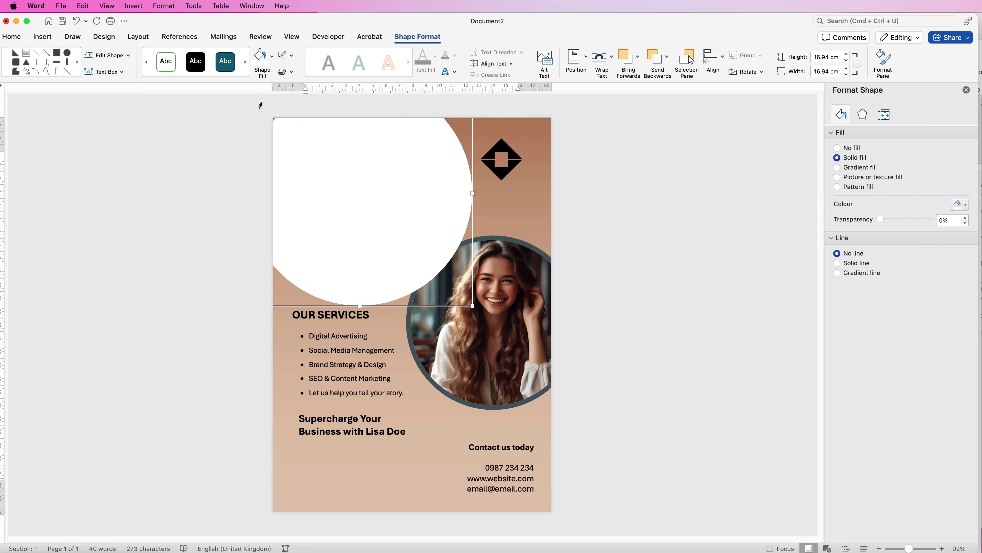
# Step: Layer the white circle behind the headline and photo but in front of the gradient background
pyautogui.click(666, 58)
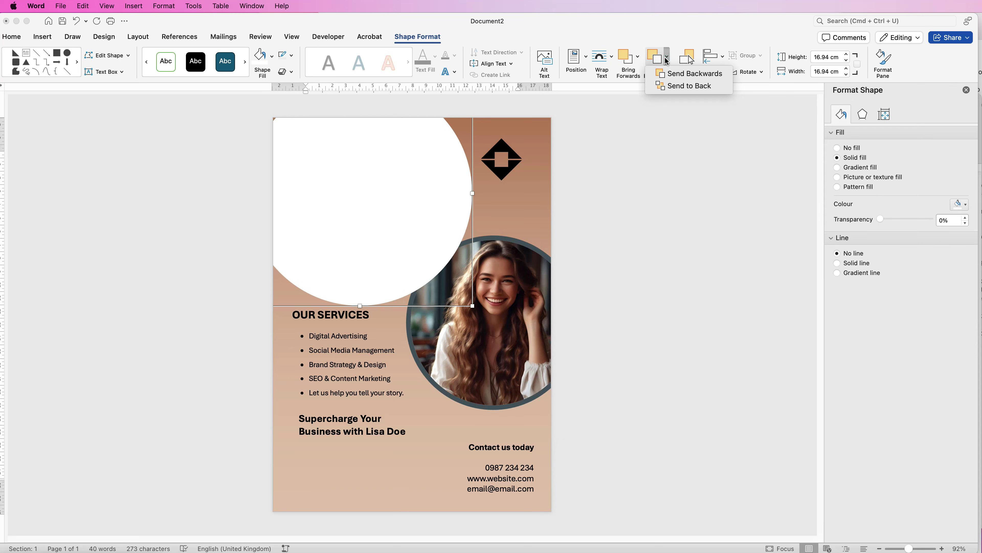
pyautogui.click(675, 86)
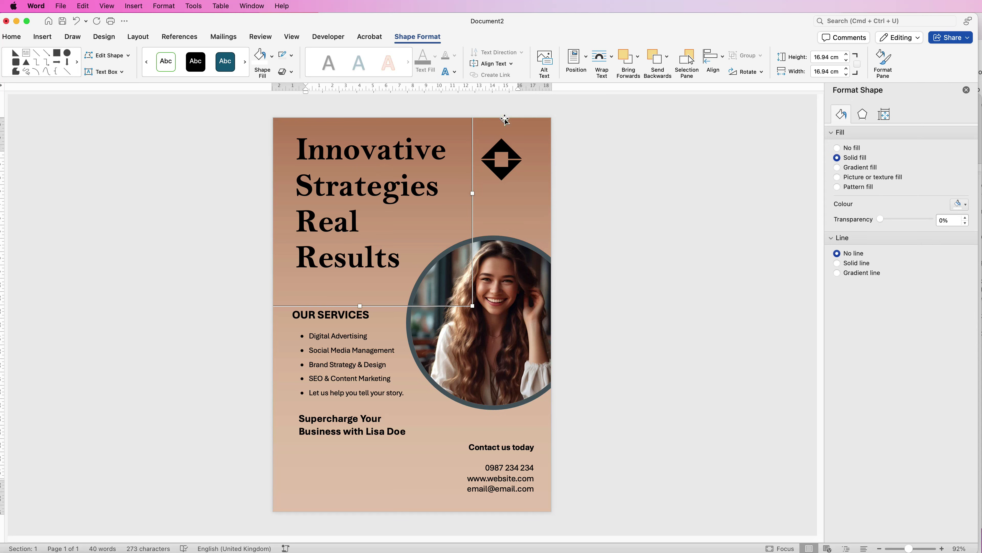
pyautogui.click(627, 60)
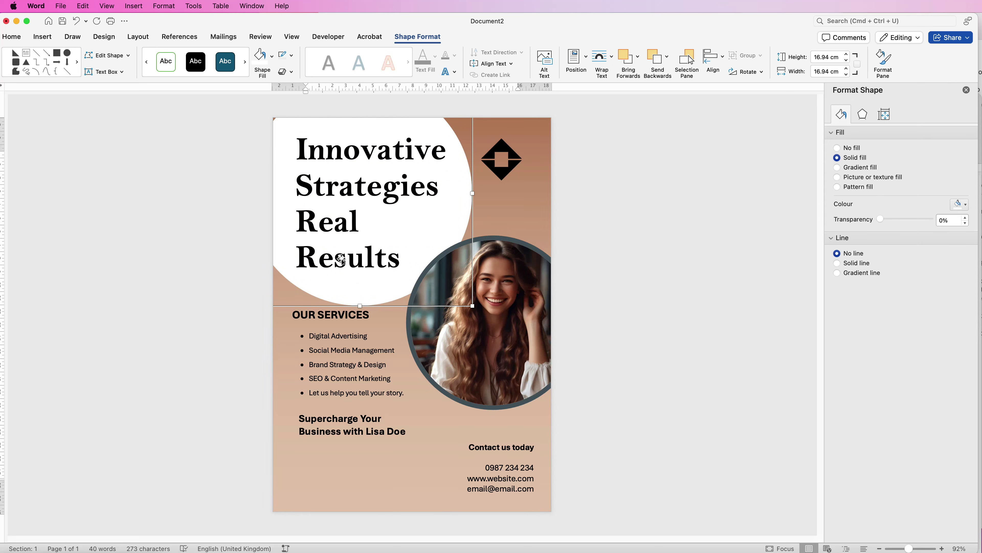
# Step: Nudge the white circle slightly left behind the headline and enlarge it a little
pyautogui.click(340, 274)
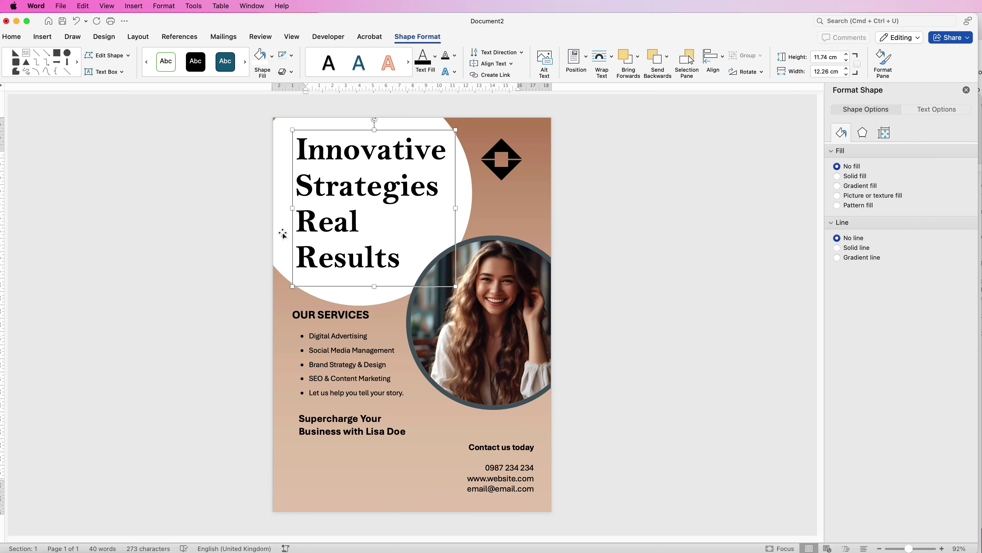
pyautogui.moveTo(280, 232); pyautogui.dragTo(275, 233)
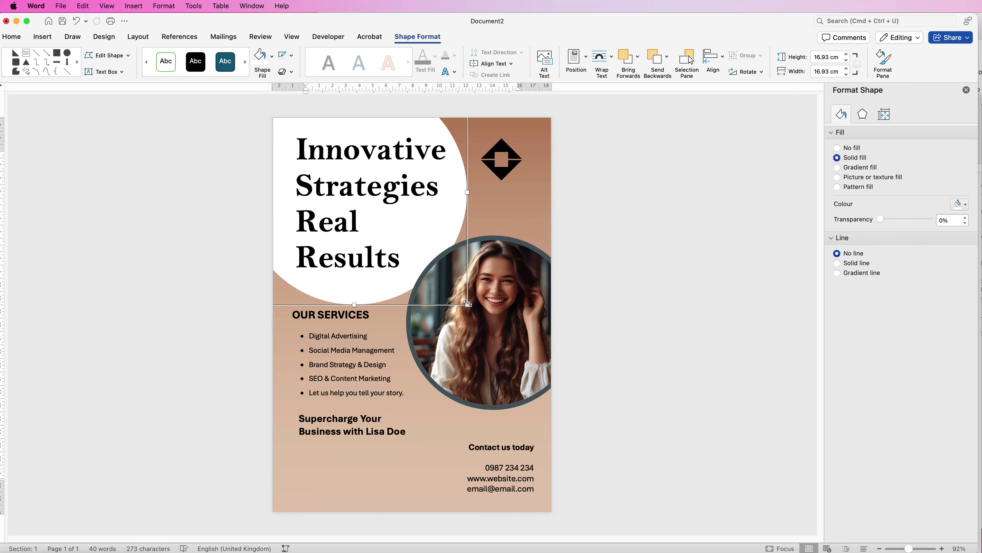
pyautogui.moveTo(468, 303); pyautogui.dragTo(490, 313)
# Step: Draw a right triangle about 18.42 cm high and 22.86 cm wide, rotate it 90° anticlockwise and fit it into the page's lower-right corner
pyautogui.click(43, 37)
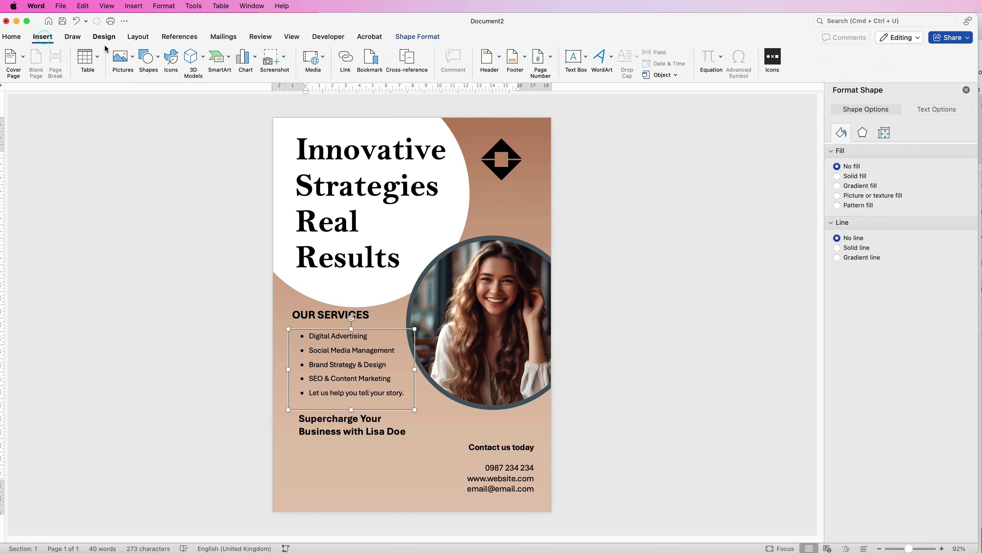
pyautogui.click(149, 58)
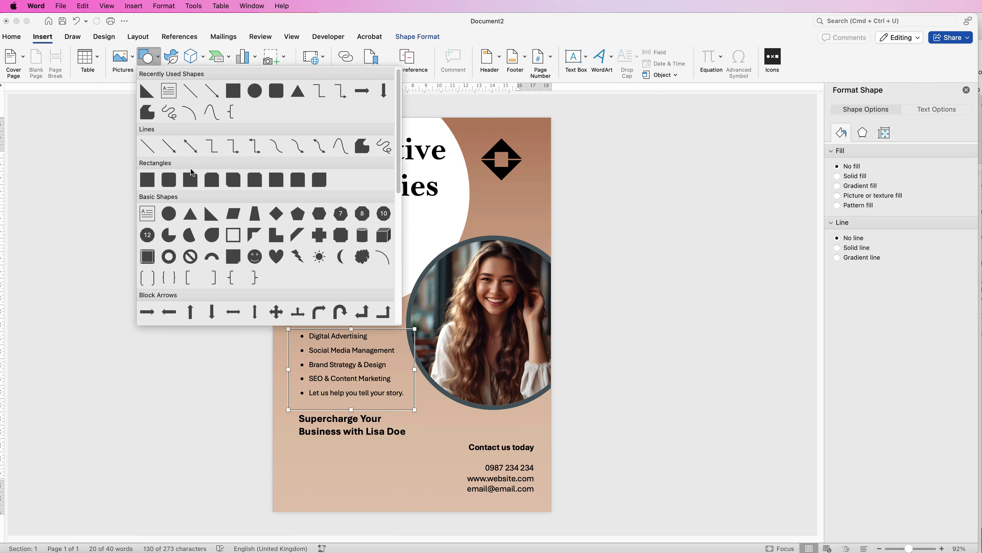
pyautogui.click(210, 216)
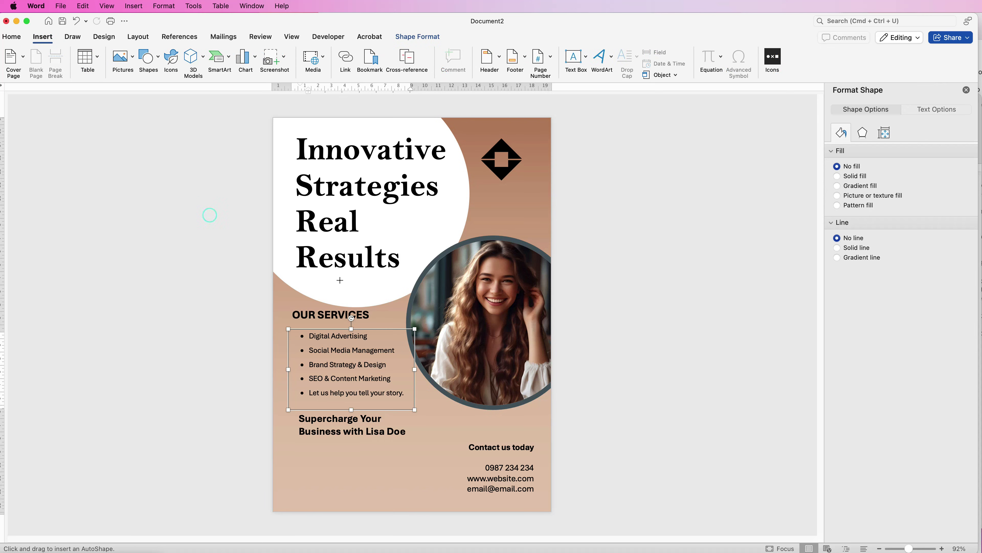
pyautogui.moveTo(354, 270); pyautogui.dragTo(659, 515)
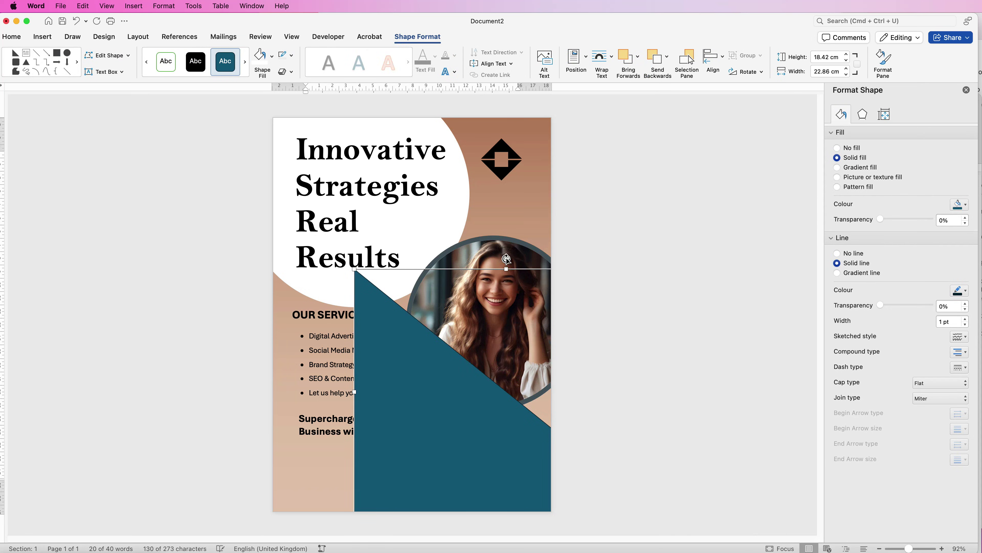
pyautogui.moveTo(502, 258); pyautogui.dragTo(442, 393)
pyautogui.moveTo(523, 440); pyautogui.dragTo(481, 435)
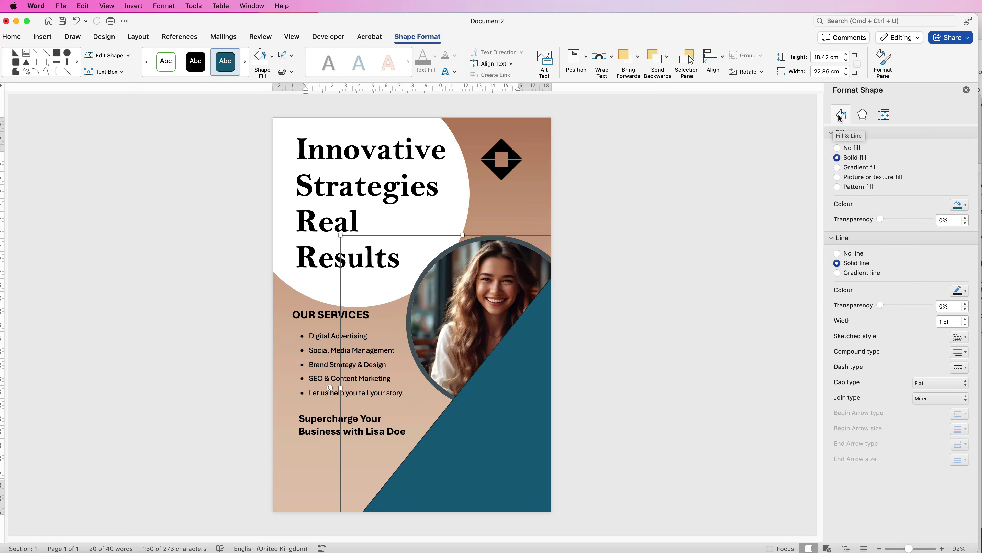
# Step: Fill the triangle with the photo outline's dark blue-grey and give it a darker blue-grey outline 10 pt wide
pyautogui.click(966, 205)
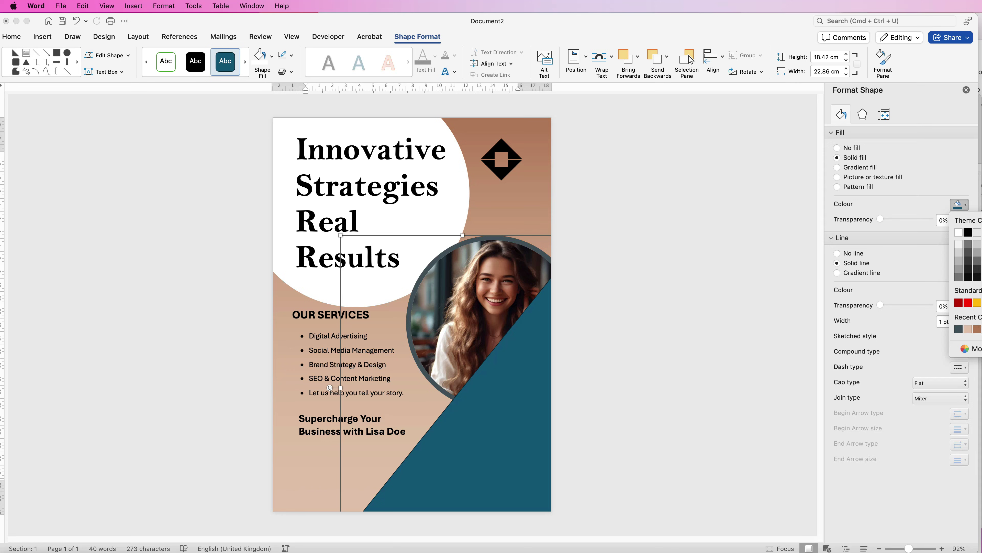
pyautogui.click(959, 329)
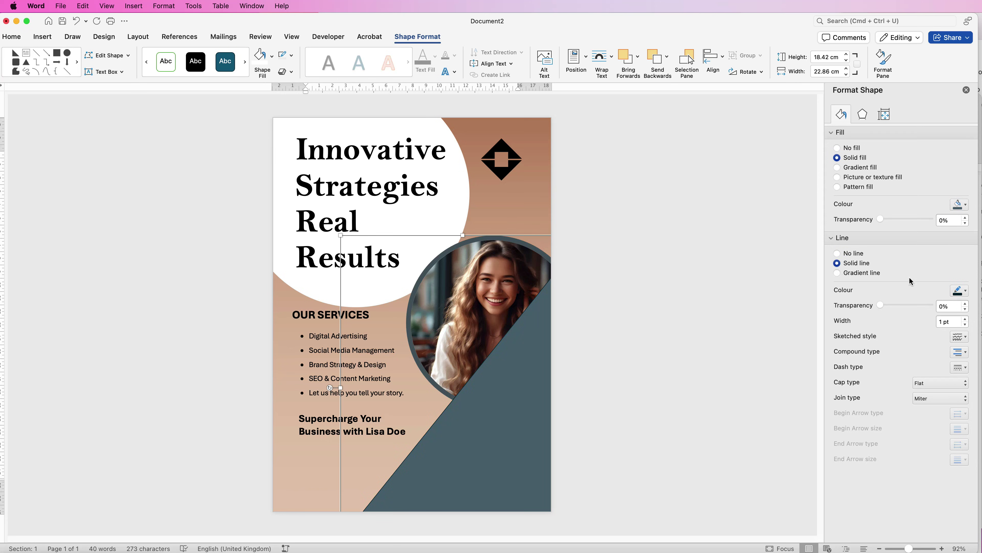
pyautogui.click(966, 291)
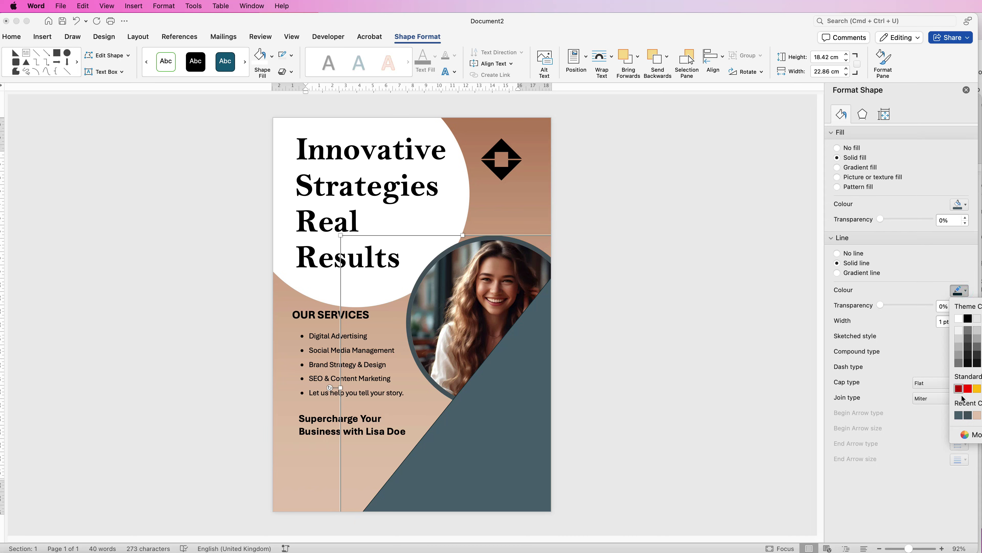
pyautogui.click(953, 356)
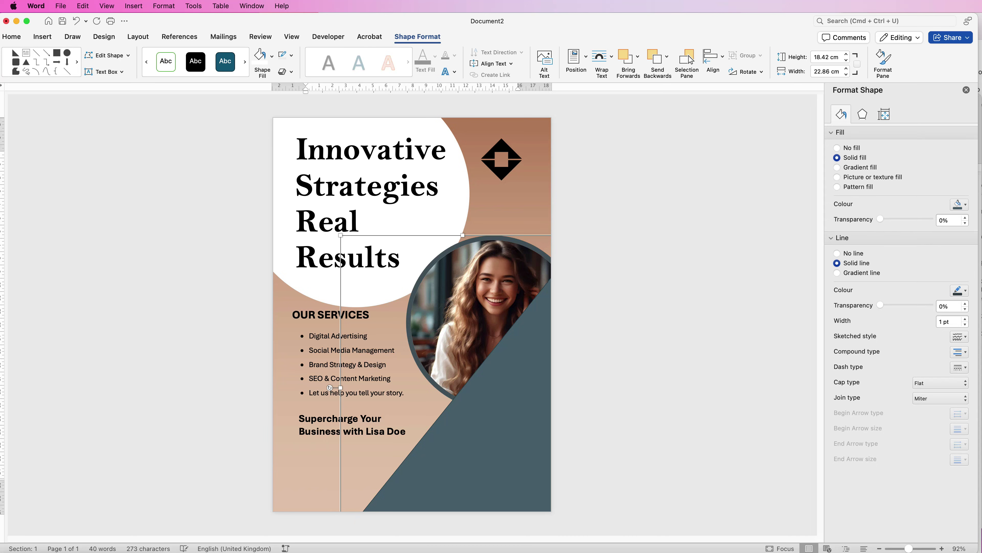
pyautogui.tripleClick(954, 322)
pyautogui.write('10')
pyautogui.press('Return')
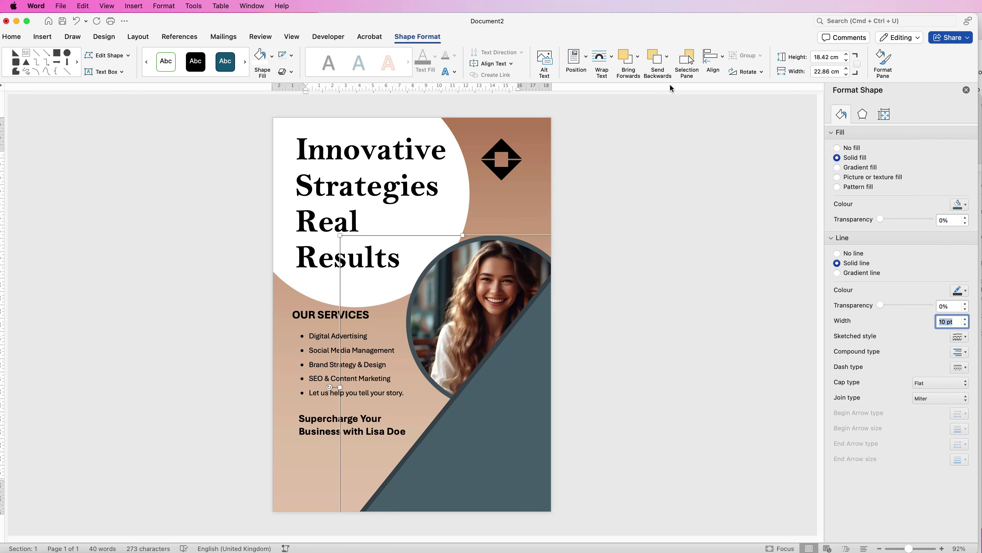
# Step: Layer the triangle behind the photo and contact details but in front of the gradient background
pyautogui.click(667, 63)
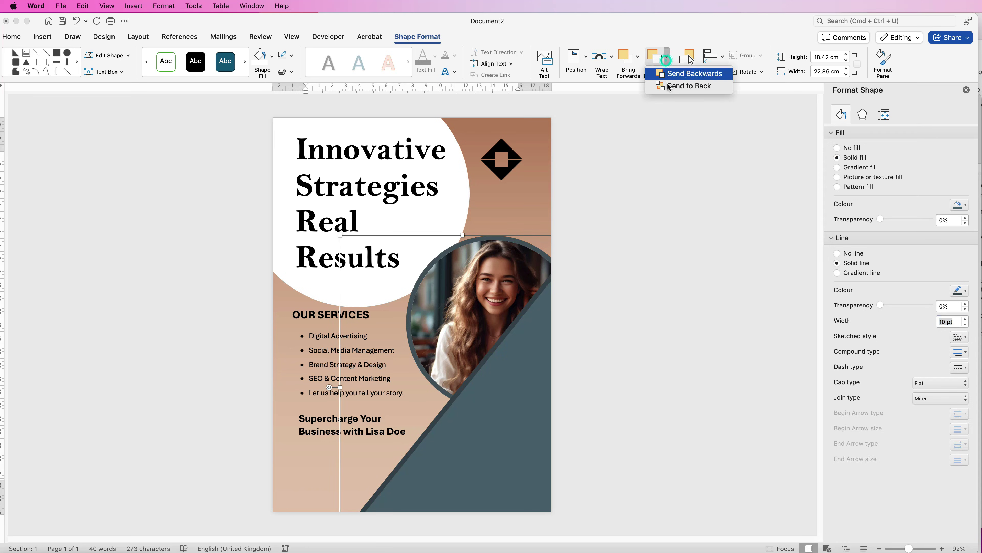
pyautogui.click(672, 88)
pyautogui.click(627, 62)
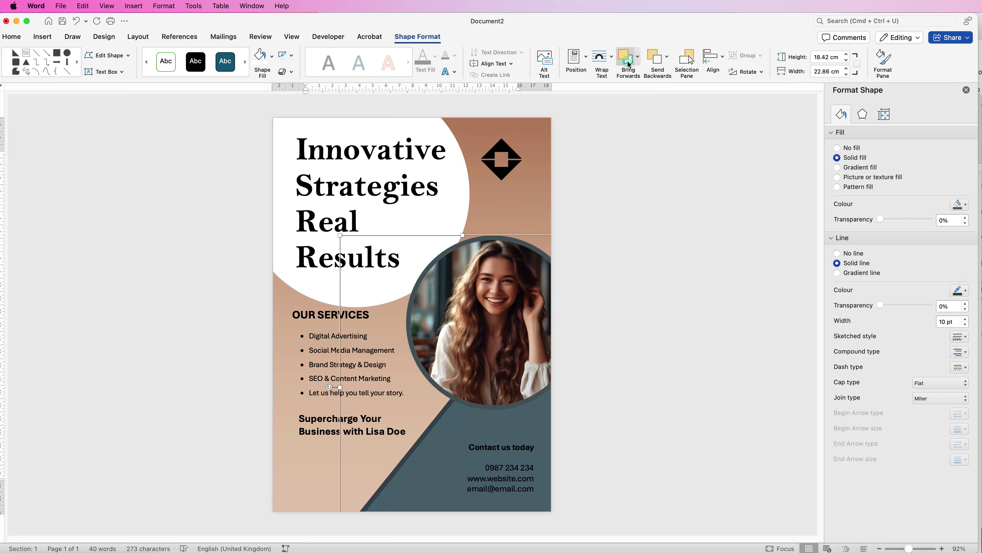
# Step: Change the text colour of the contact details on the dark triangle to white
pyautogui.click(493, 471)
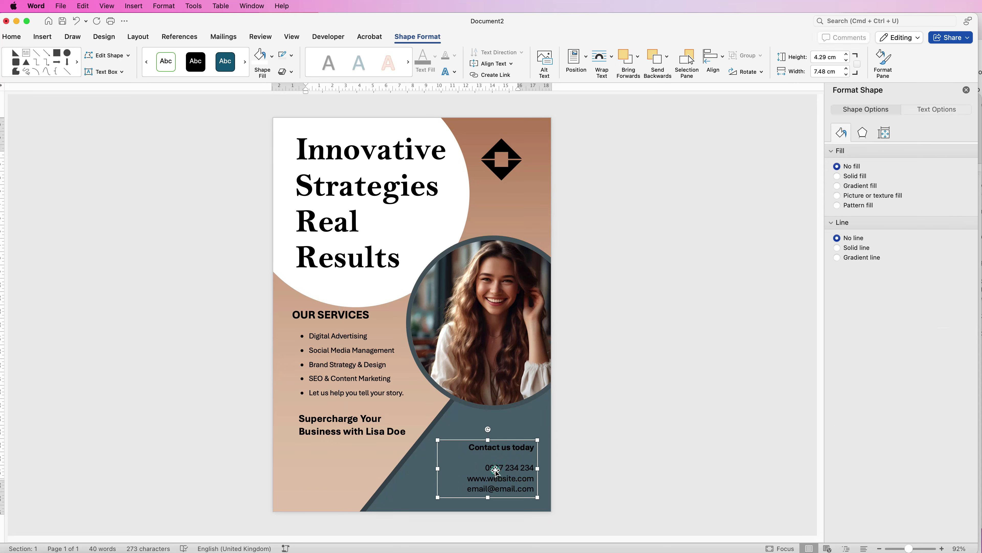
pyautogui.click(11, 36)
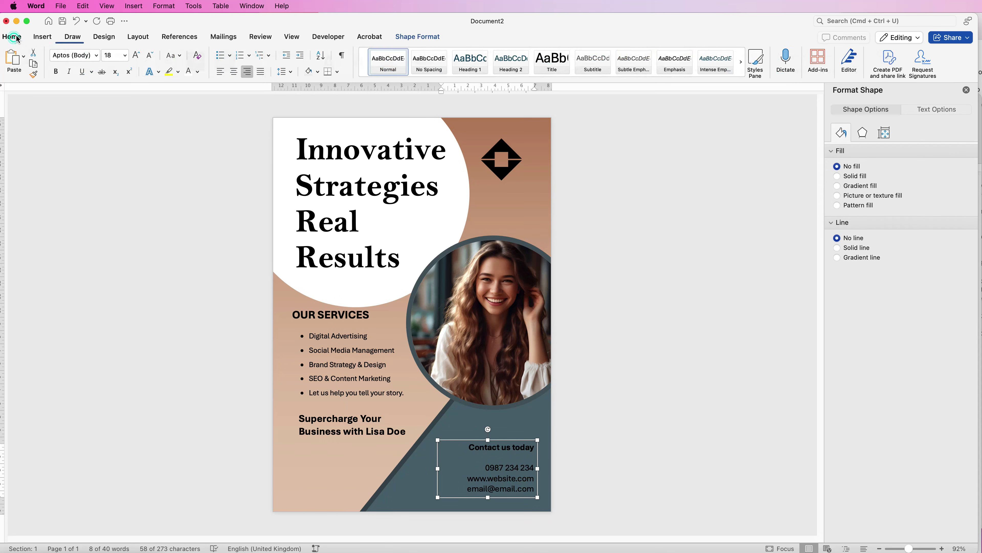
pyautogui.click(197, 73)
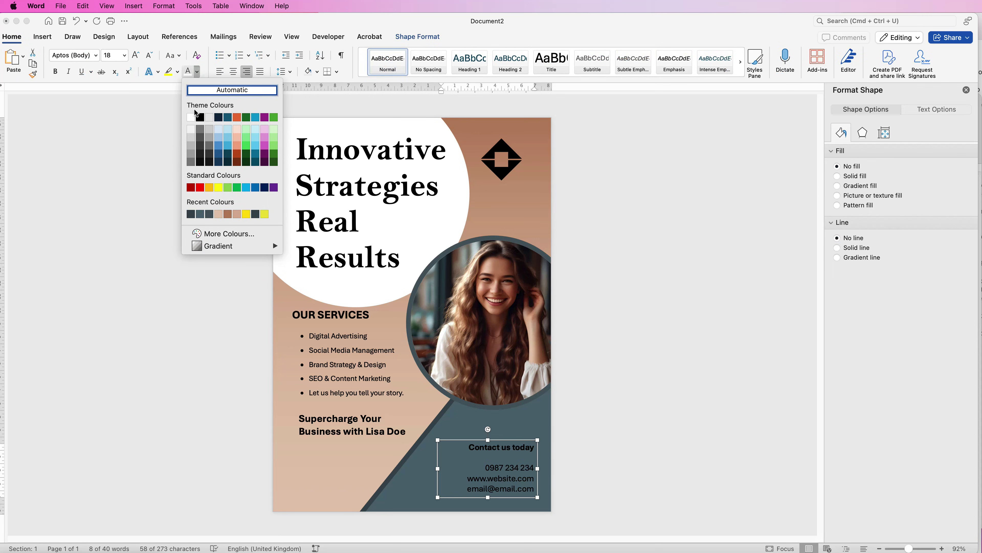
pyautogui.click(190, 117)
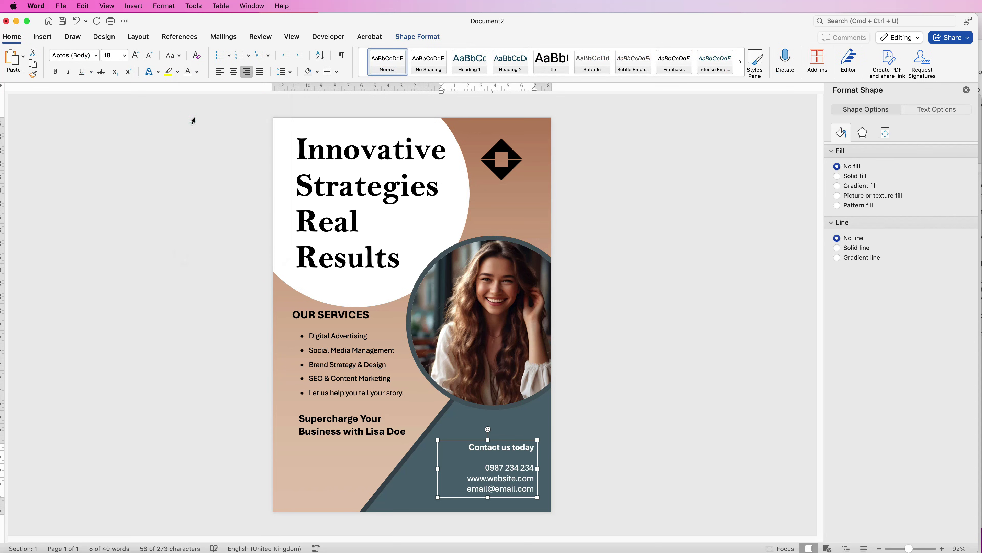
pyautogui.click(600, 330)
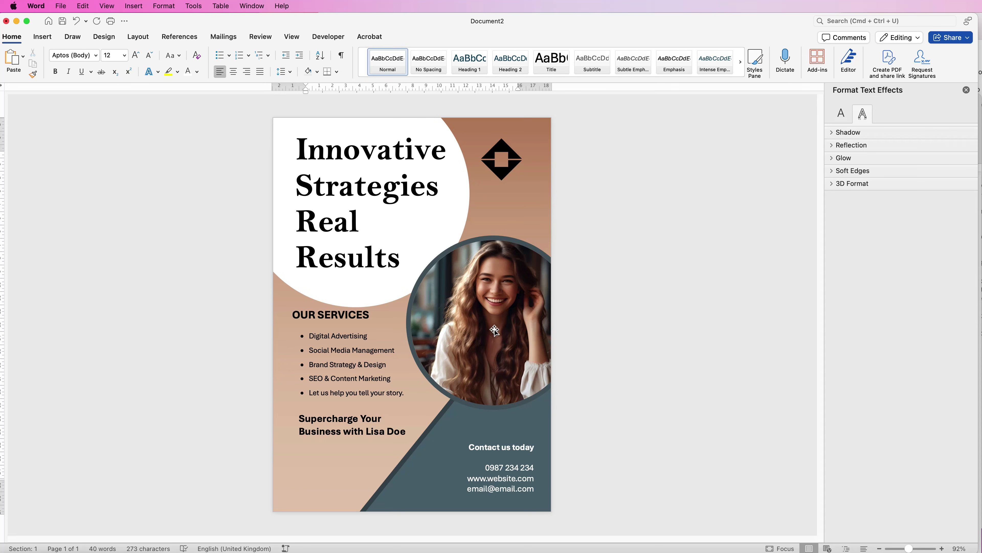
# Step: Nudge the circular photo slightly up and move the contact details text box a little up and to the left
pyautogui.moveTo(495, 329); pyautogui.dragTo(495, 320)
pyautogui.click(501, 471)
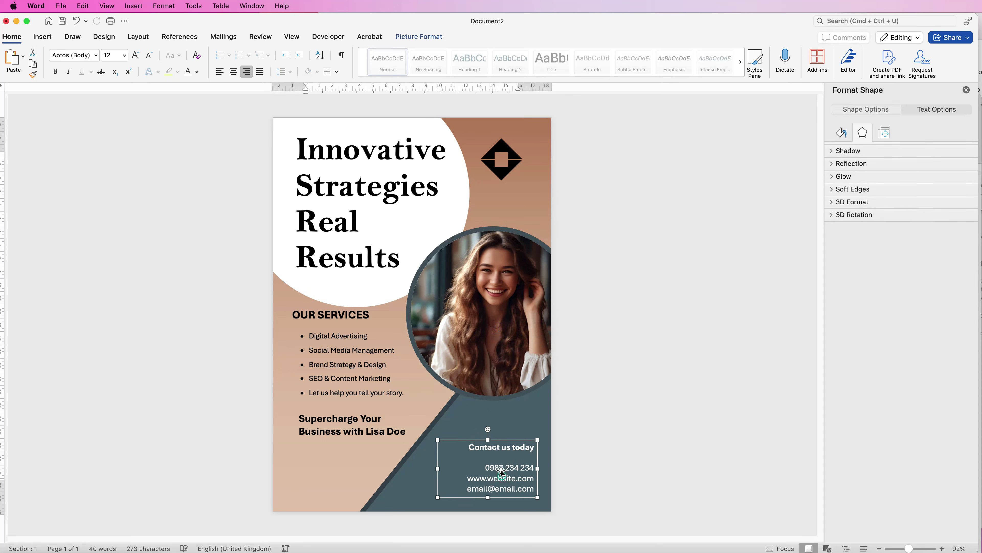
pyautogui.moveTo(501, 471); pyautogui.dragTo(496, 466)
# Step: Shift the diamond logo slightly right and up in the page's upper-right corner
pyautogui.click(507, 166)
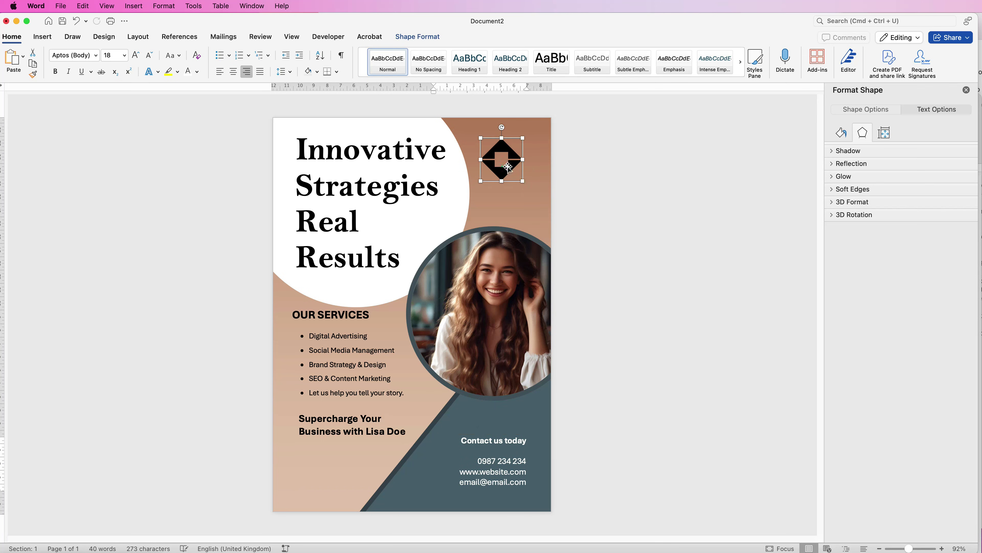
pyautogui.moveTo(507, 167); pyautogui.dragTo(515, 166)
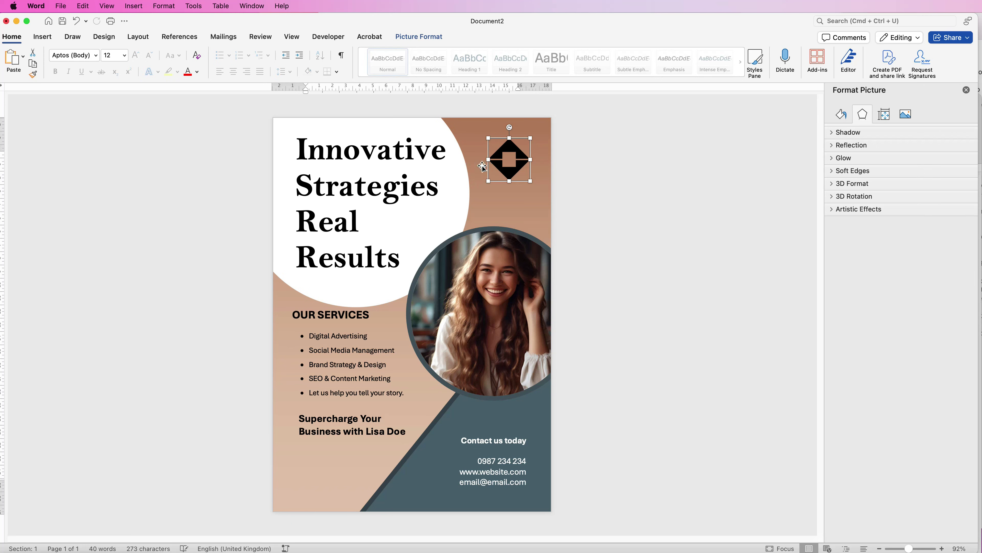
pyautogui.moveTo(506, 167); pyautogui.dragTo(459, 160)
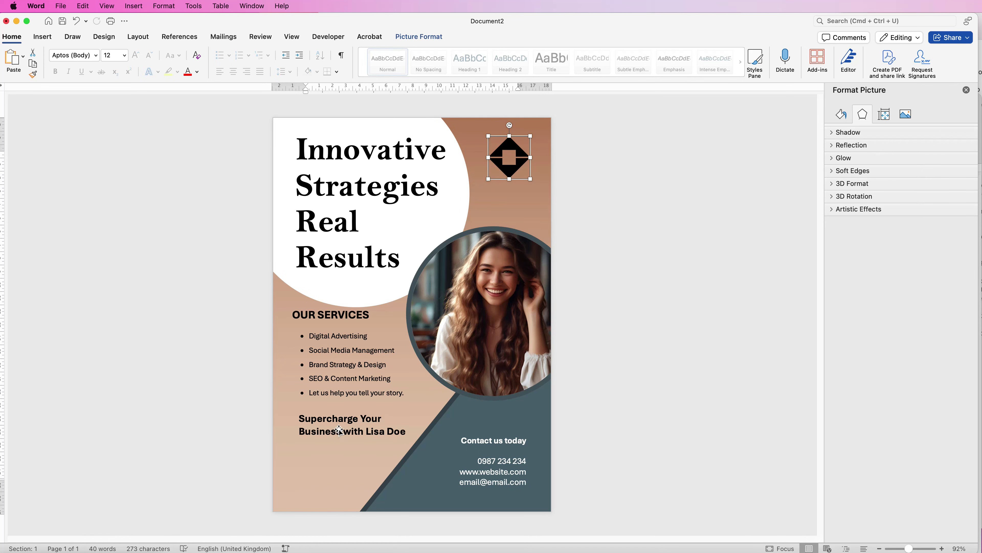
# Step: Move the slogan to about 1.5 cm left and 22.86 cm top, and lower the services list and heading in line with the headline
pyautogui.moveTo(339, 429); pyautogui.dragTo(336, 442)
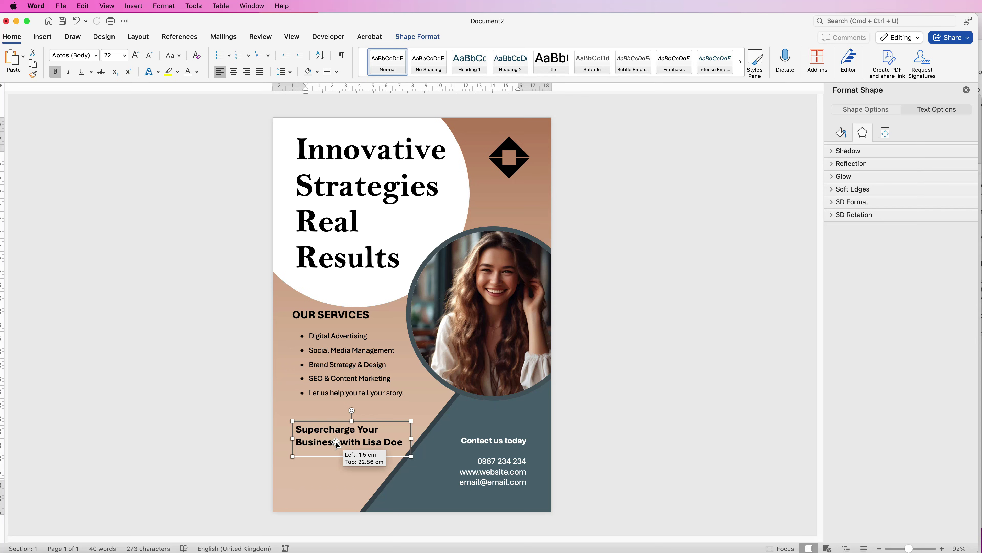
pyautogui.moveTo(345, 383); pyautogui.dragTo(341, 395)
pyautogui.moveTo(323, 312); pyautogui.dragTo(326, 326)
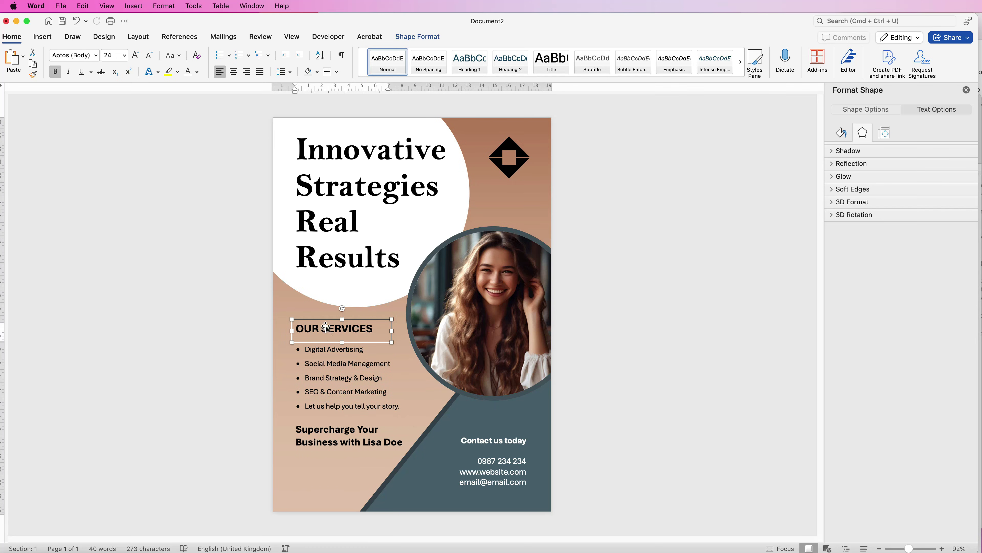
# Step: Align the headline, OUR SERVICES heading and slogan text boxes with each other along their left edges
pyautogui.click(324, 257)
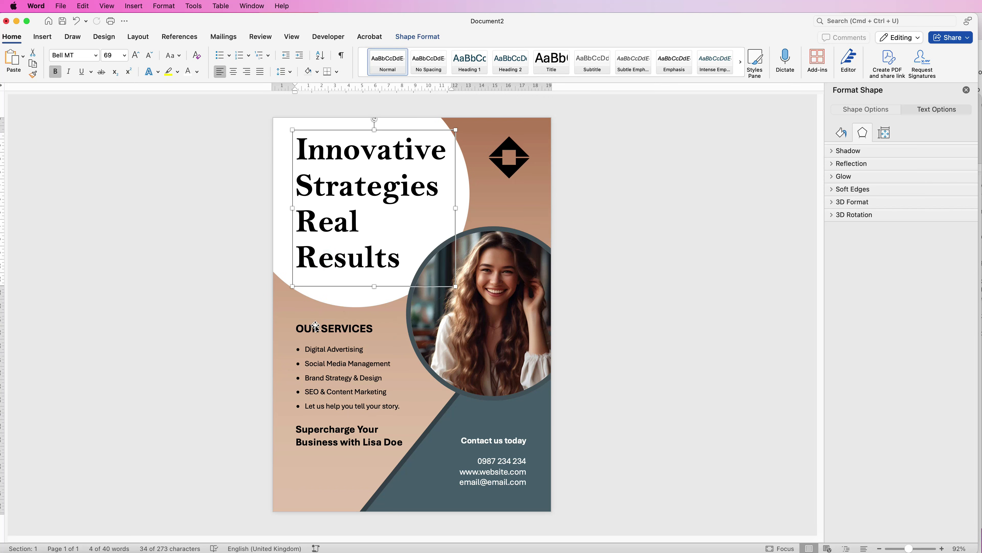
pyautogui.keyDown('shift'); pyautogui.click(305, 329); pyautogui.keyUp('shift')
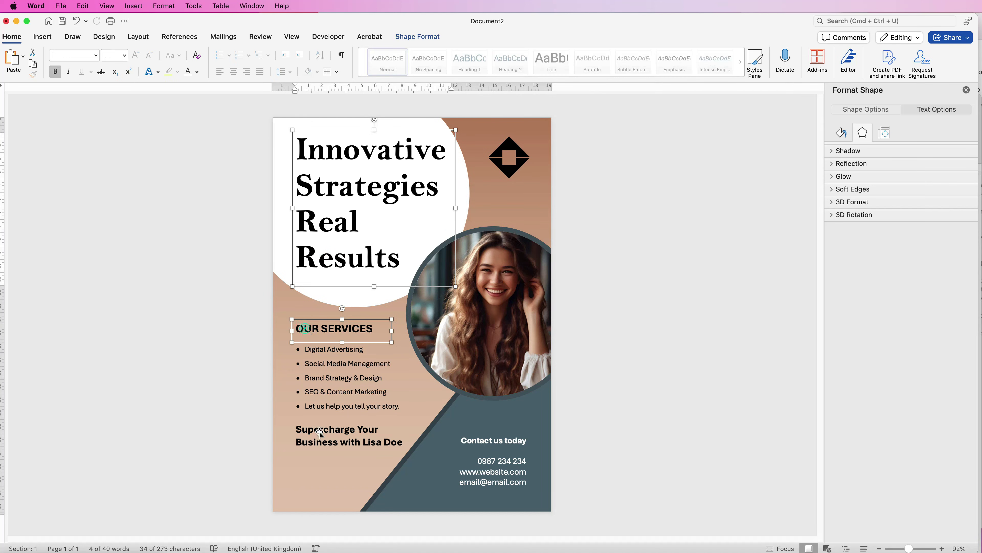
pyautogui.keyDown('shift'); pyautogui.click(314, 442); pyautogui.keyUp('shift')
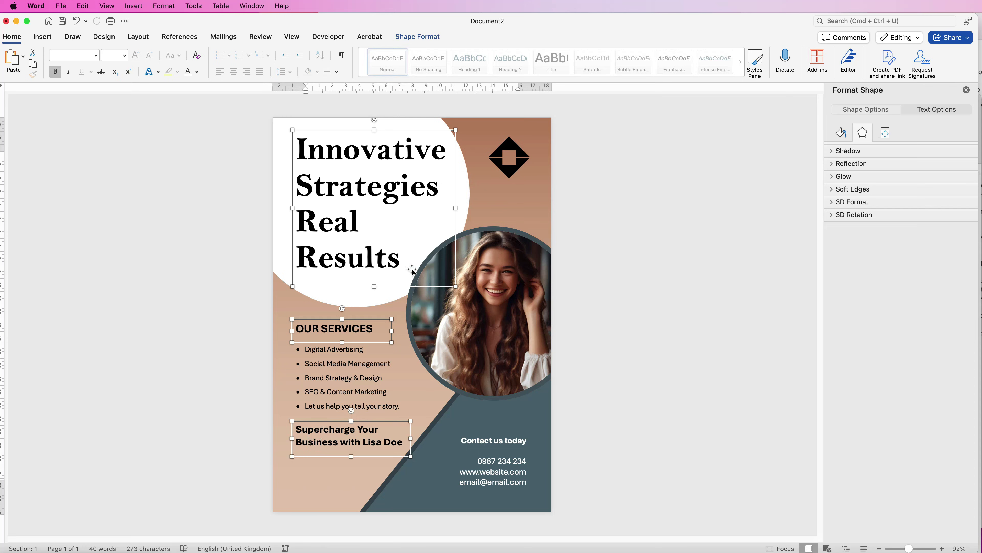
pyautogui.click(411, 38)
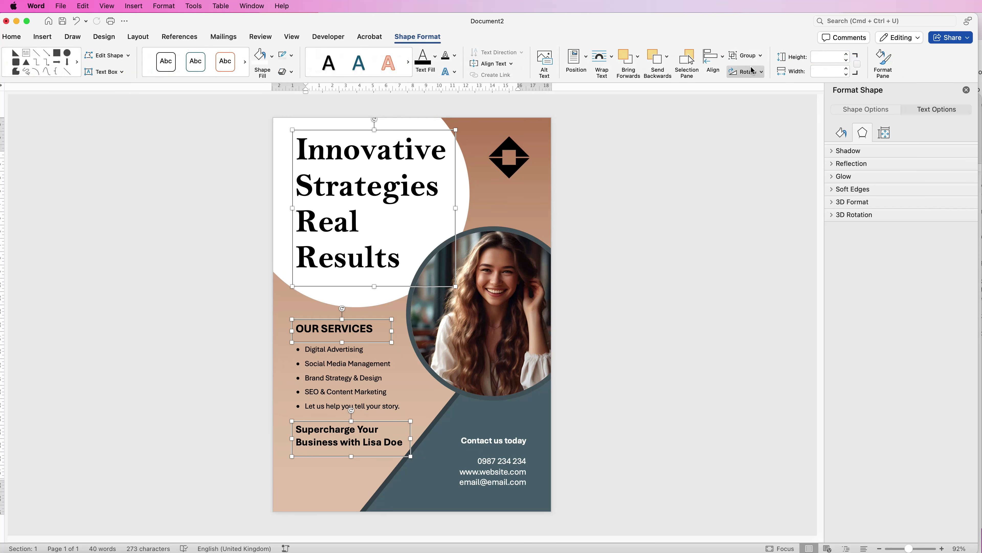
pyautogui.click(723, 64)
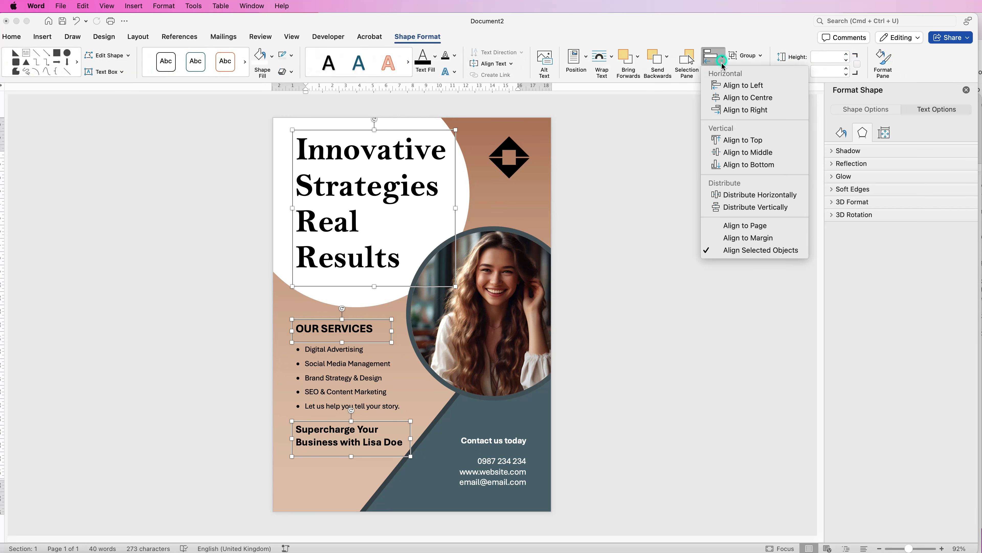
pyautogui.click(715, 88)
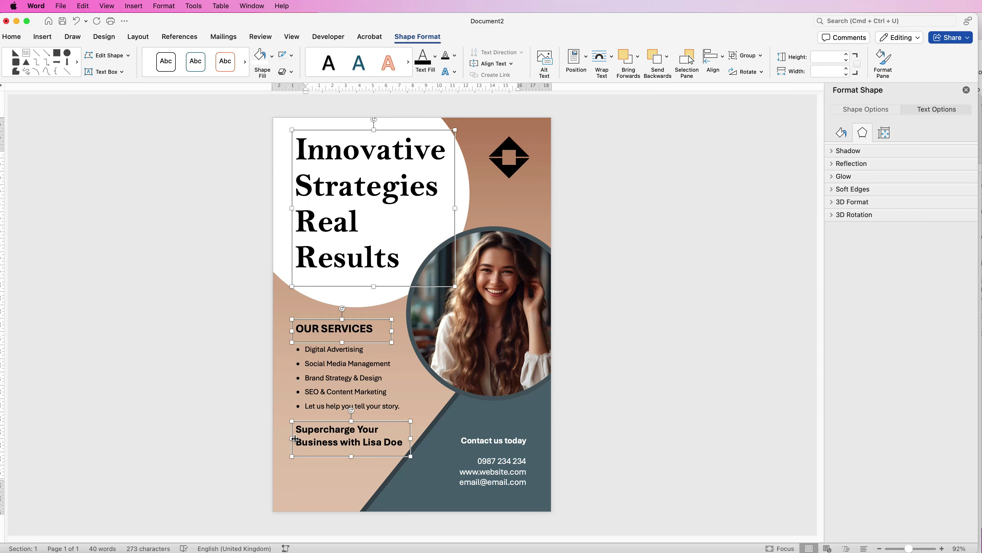
# Step: Try lining up the bulleted services list's box with the heading's box, and move it back so the bullets line up with the text
pyautogui.click(313, 386)
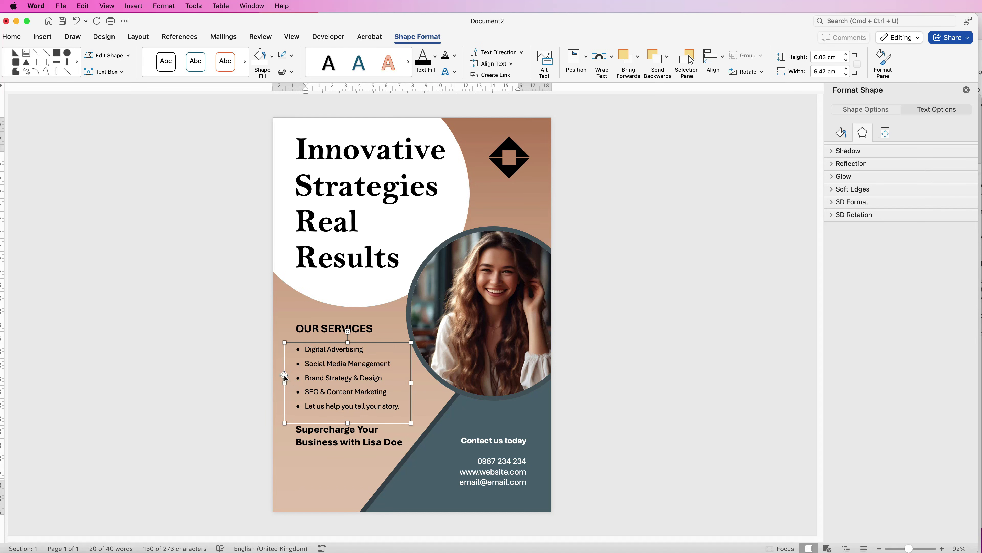
pyautogui.moveTo(333, 373); pyautogui.dragTo(342, 373)
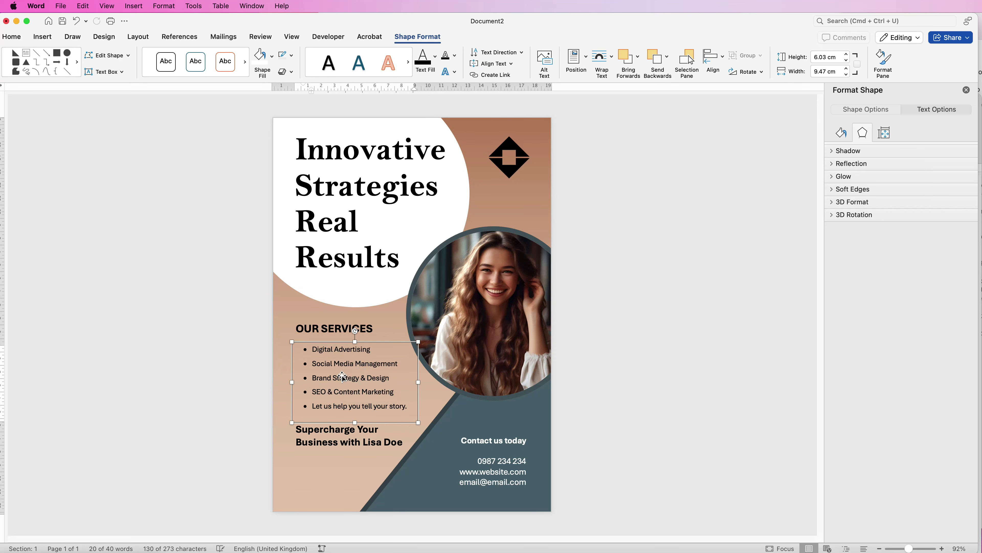
pyautogui.moveTo(339, 379); pyautogui.dragTo(331, 380)
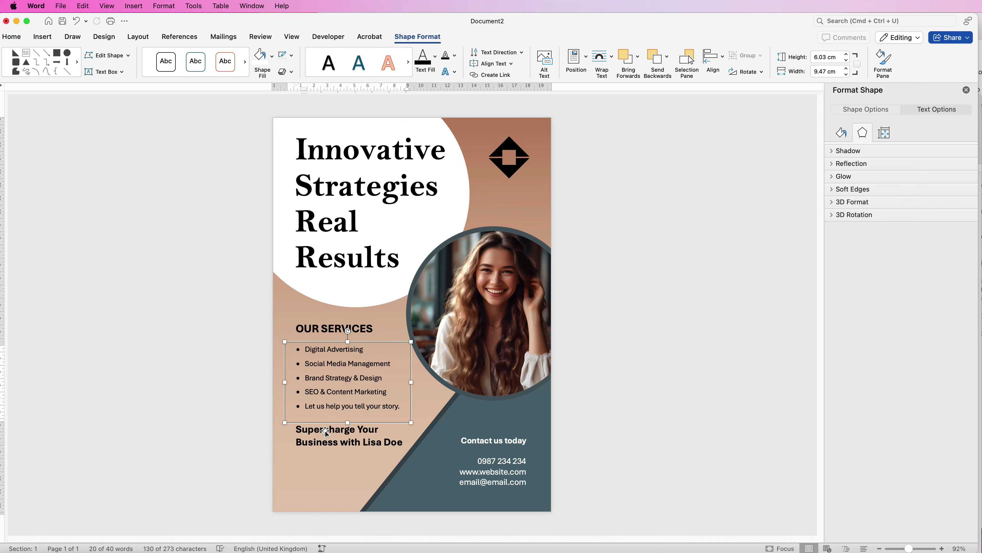
pyautogui.click(601, 423)
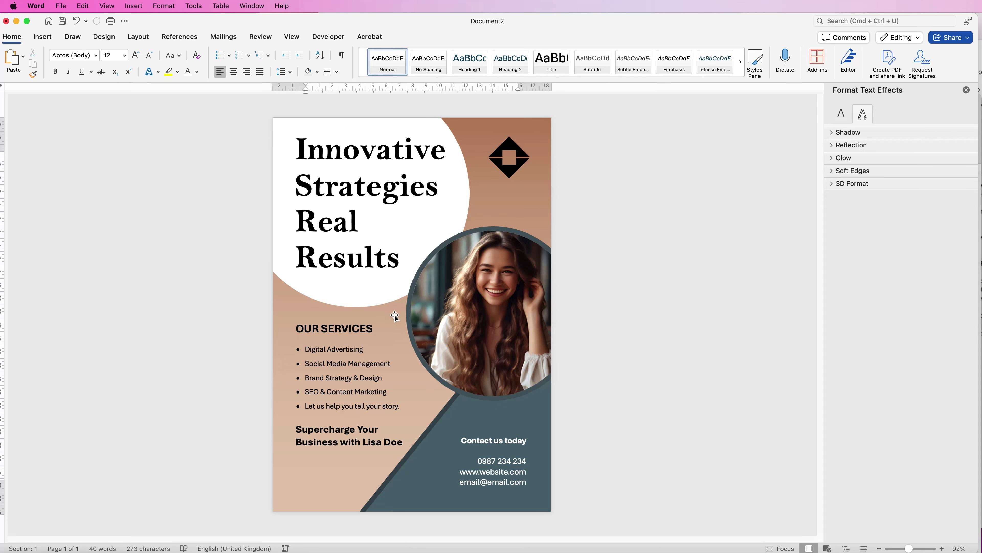
# Step: Put the name in the slogan on its own third line and extend the text box to a height of 3.18 cm
pyautogui.click(363, 443)
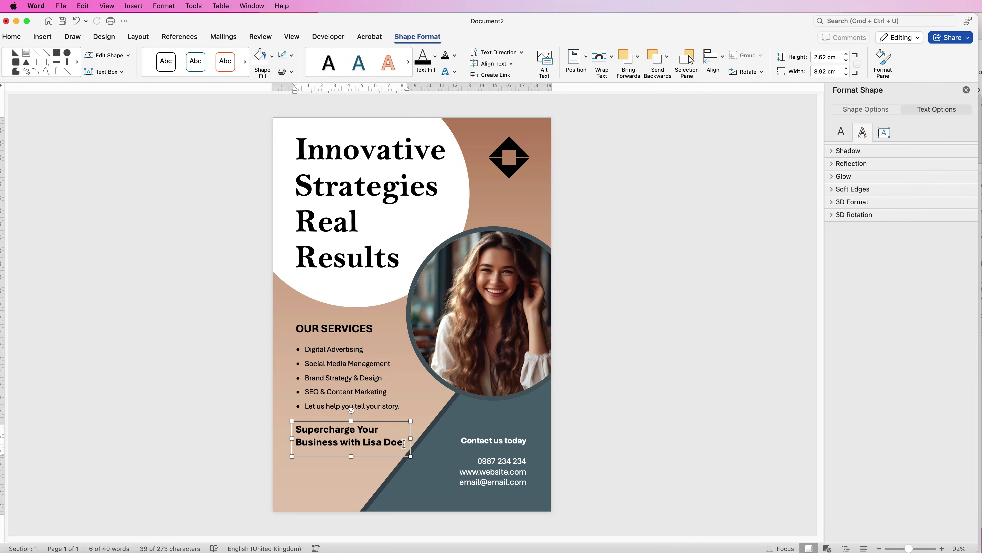
pyautogui.press('Return')
pyautogui.moveTo(351, 456); pyautogui.dragTo(352, 463)
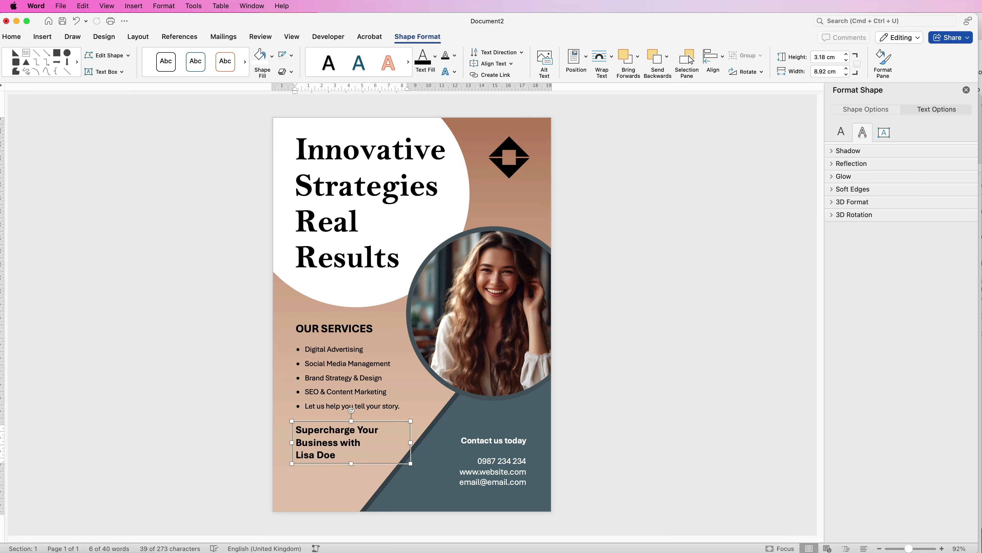
# Step: Nudge the slogan down, and lower the services heading and bulleted list to keep the spacing even
pyautogui.press('Down')
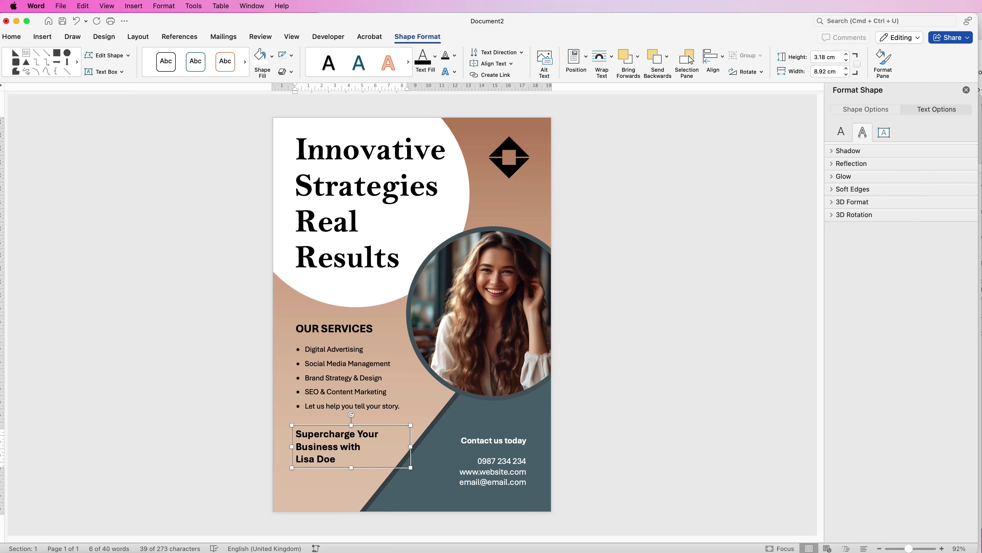
pyautogui.press('Down')
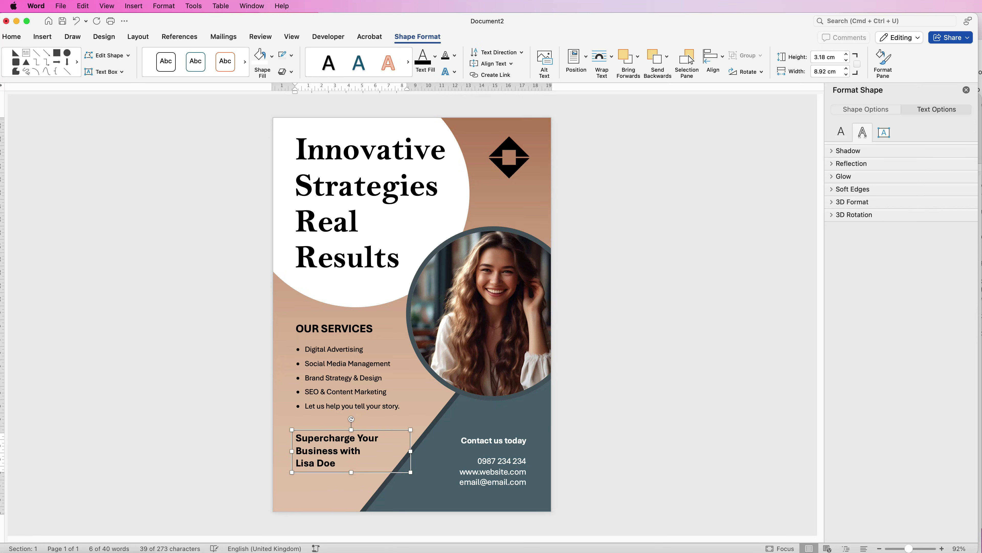
pyautogui.press('Down')
pyautogui.press('Escape')
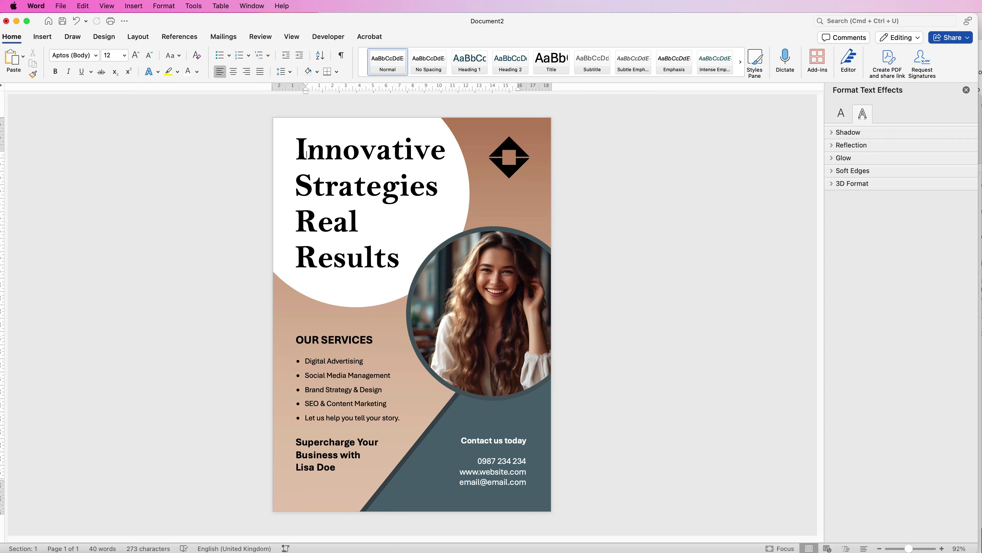
# Step: Examine the file formats offered for saving a copy of the flyer, and leave without saving
pyautogui.click(61, 6)
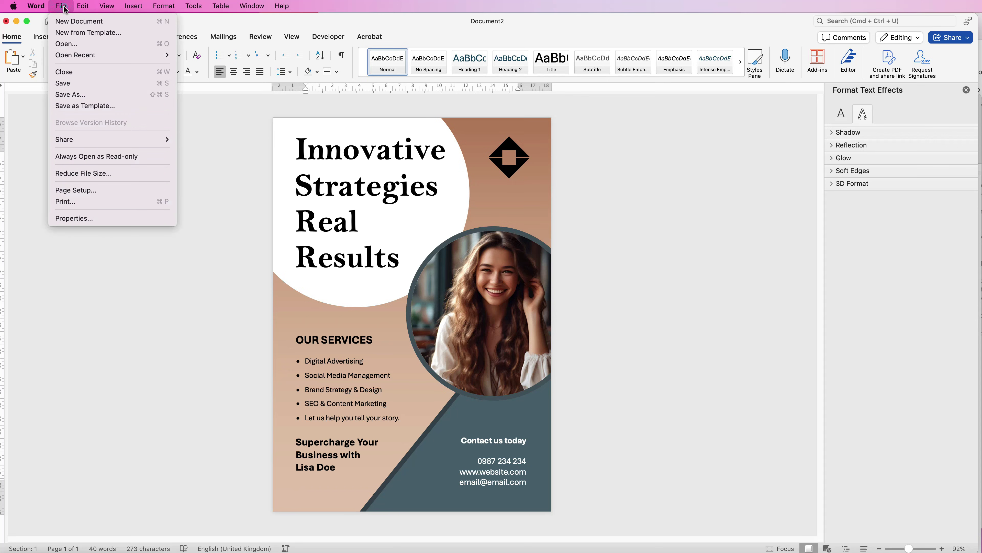
pyautogui.click(73, 95)
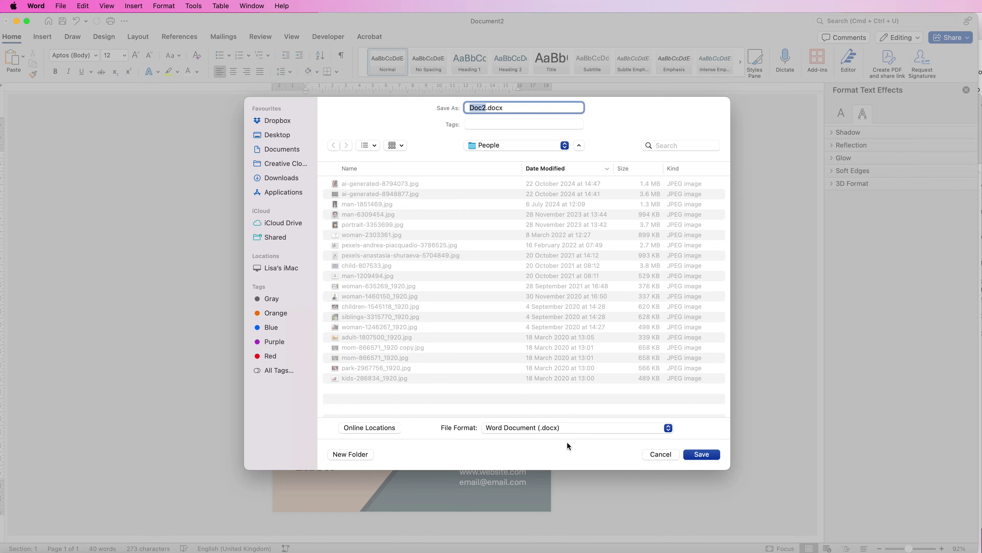
pyautogui.click(576, 431)
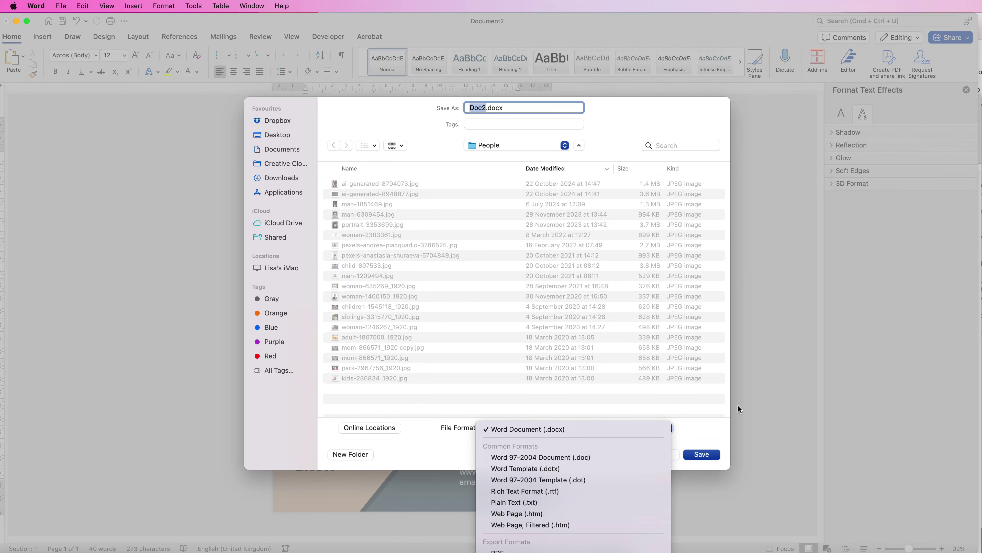
pyautogui.click(752, 402)
pyautogui.click(656, 454)
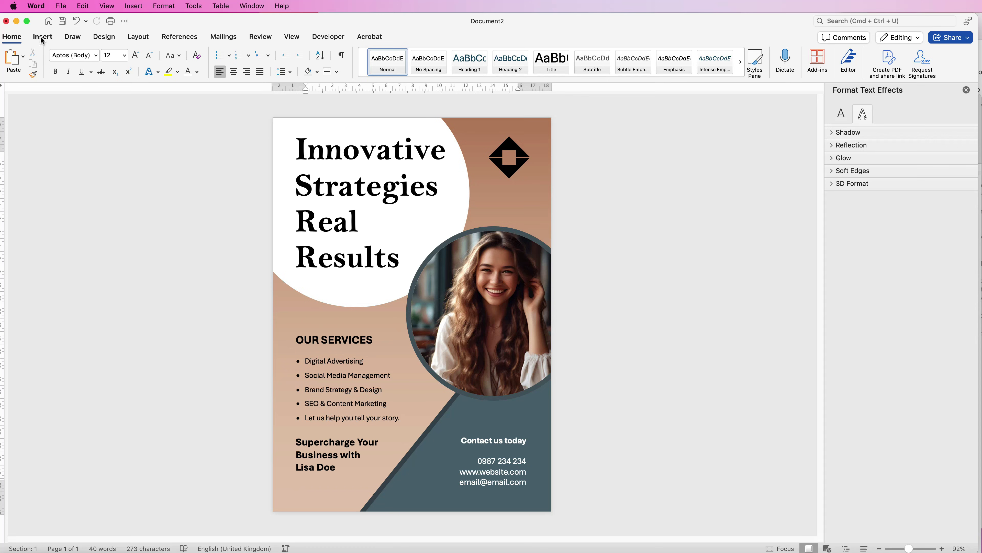
# Step: Start saving the flyer as a Microsoft Word template (.dotx) in the Templates folder
pyautogui.click(61, 6)
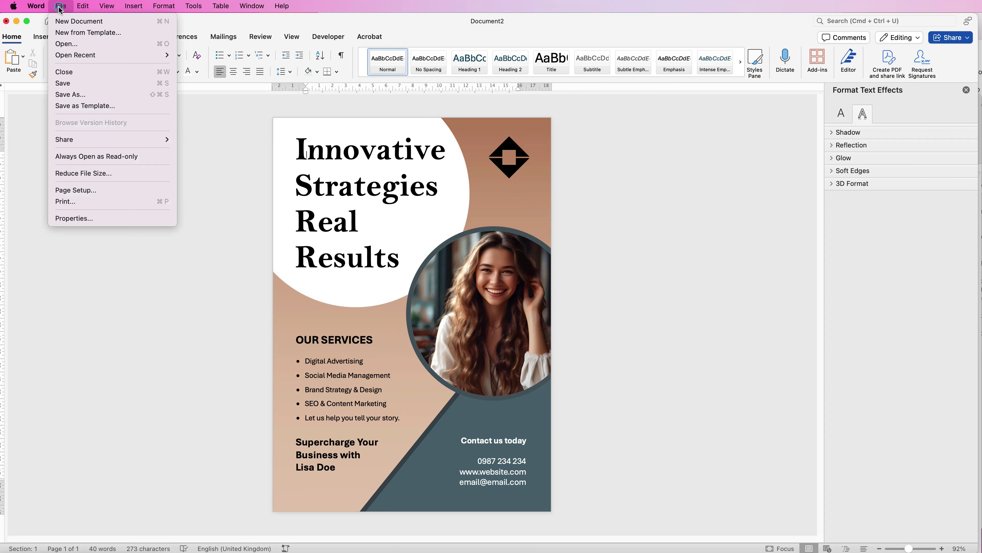
pyautogui.click(70, 109)
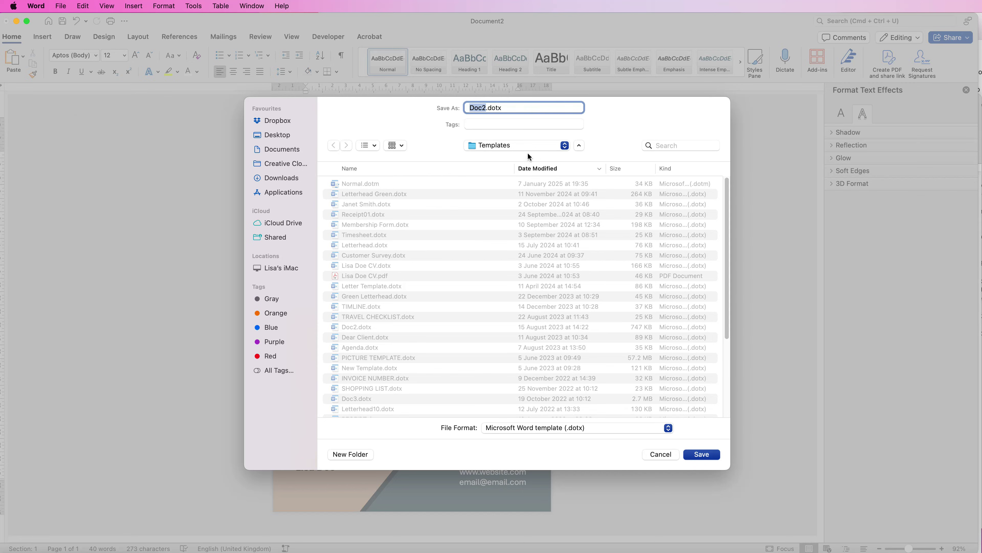